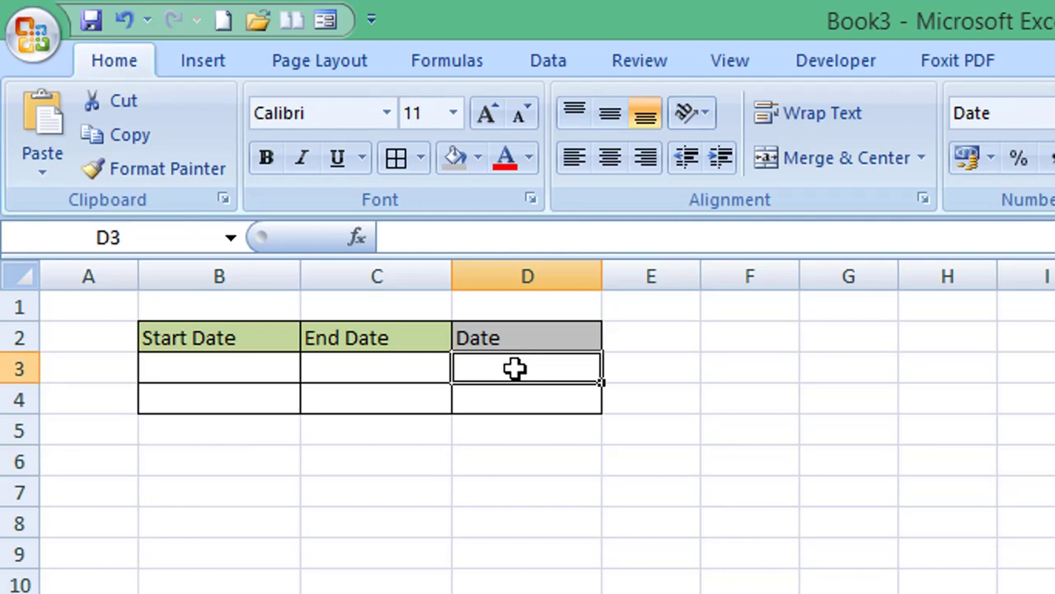
Enter the formula =TODAY() in cell D3 under the Date heading.
{"action": "type", "text": "="}
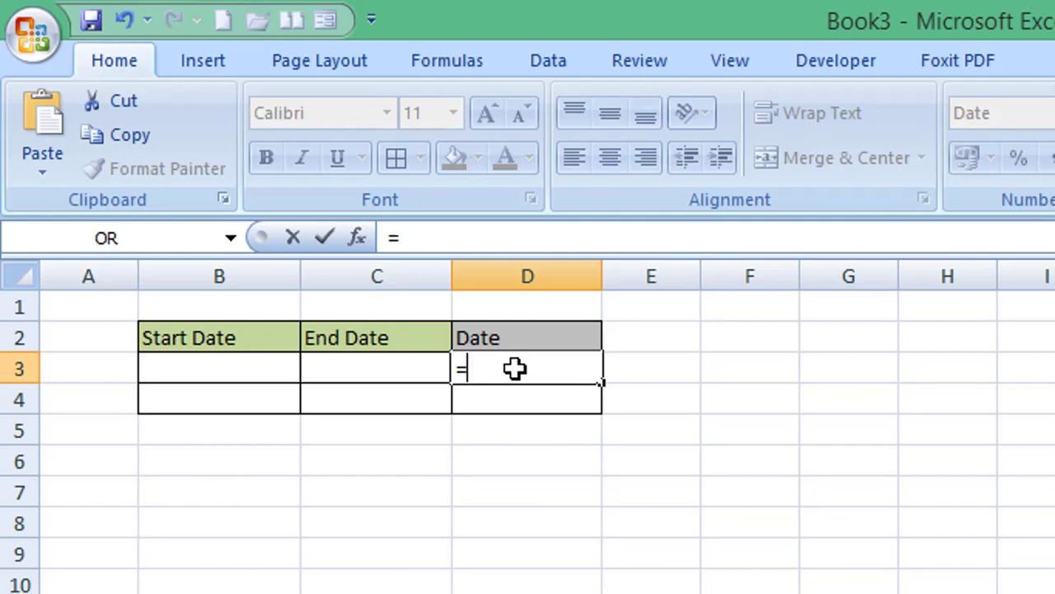
{"action": "type", "text": "TODAY"}
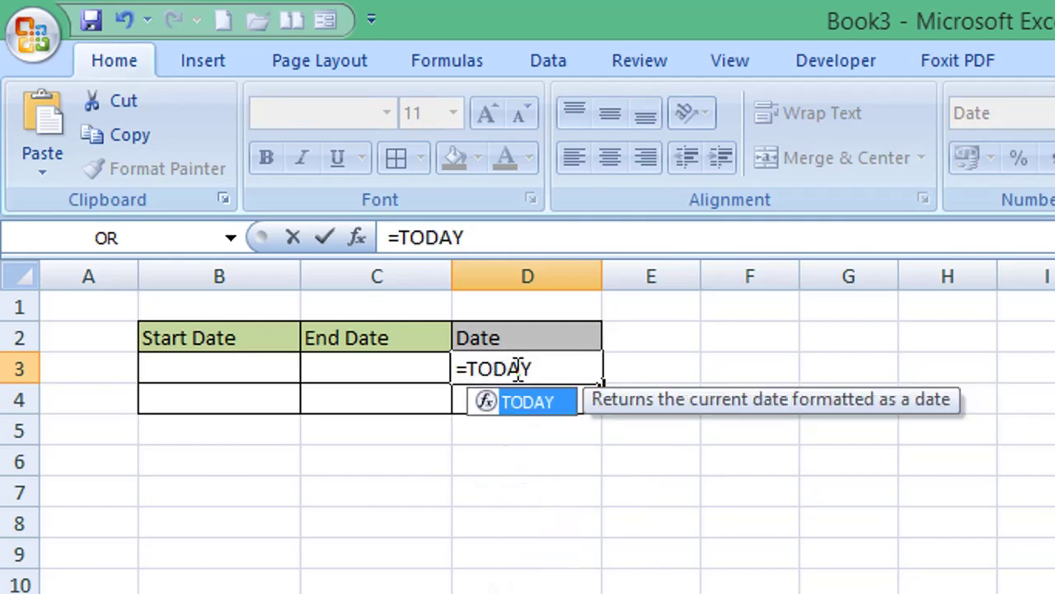
{"action": "type", "text": "("}
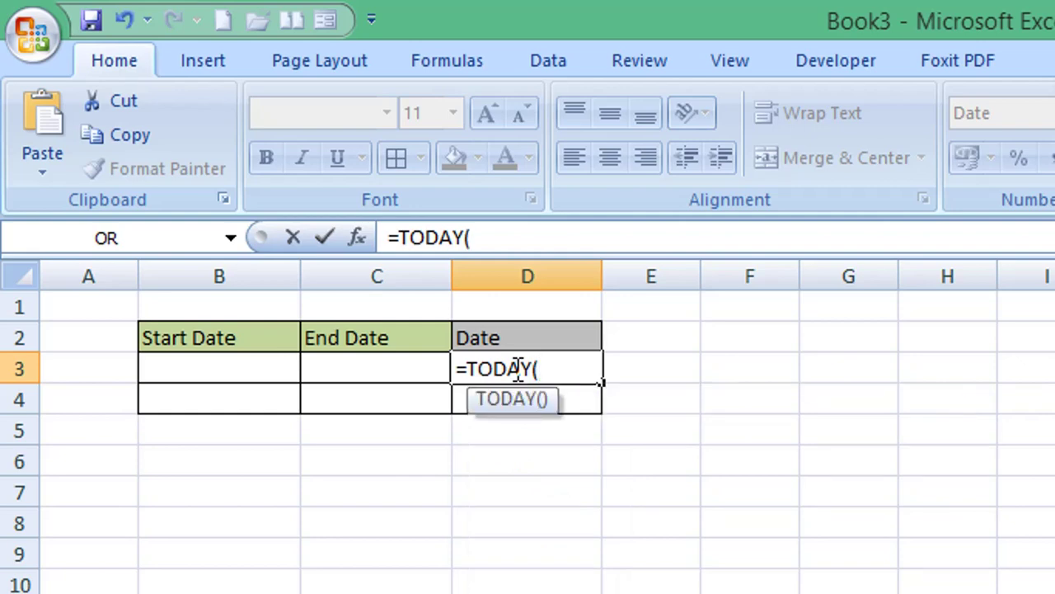
{"action": "type", "text": ")"}
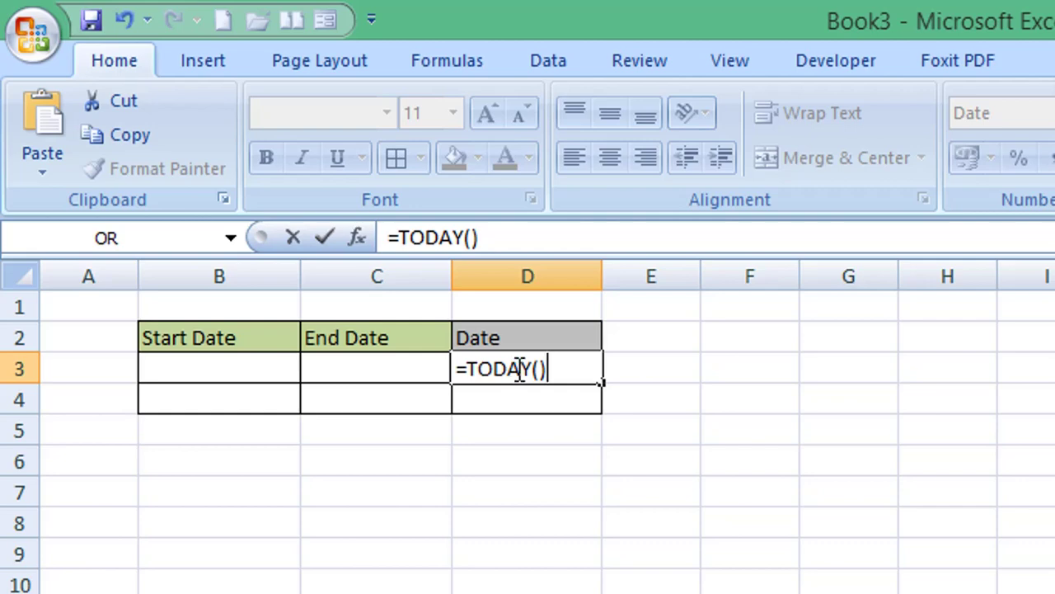
{"action": "key", "text": "Return"}
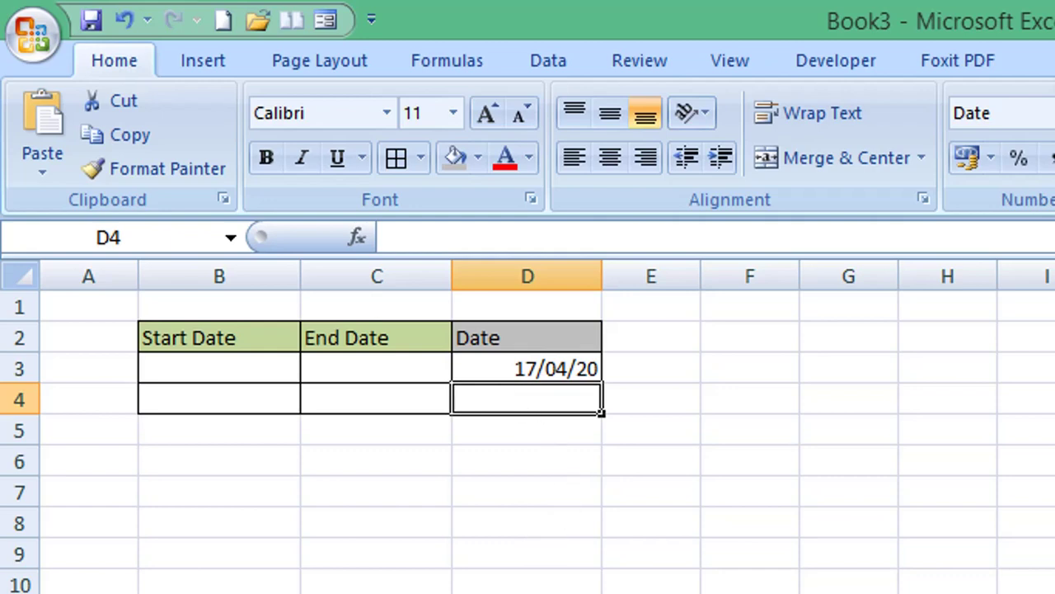
Enter the formula =TODAY() in cell D4, the second row of the Date column.
{"action": "type", "text": "="}
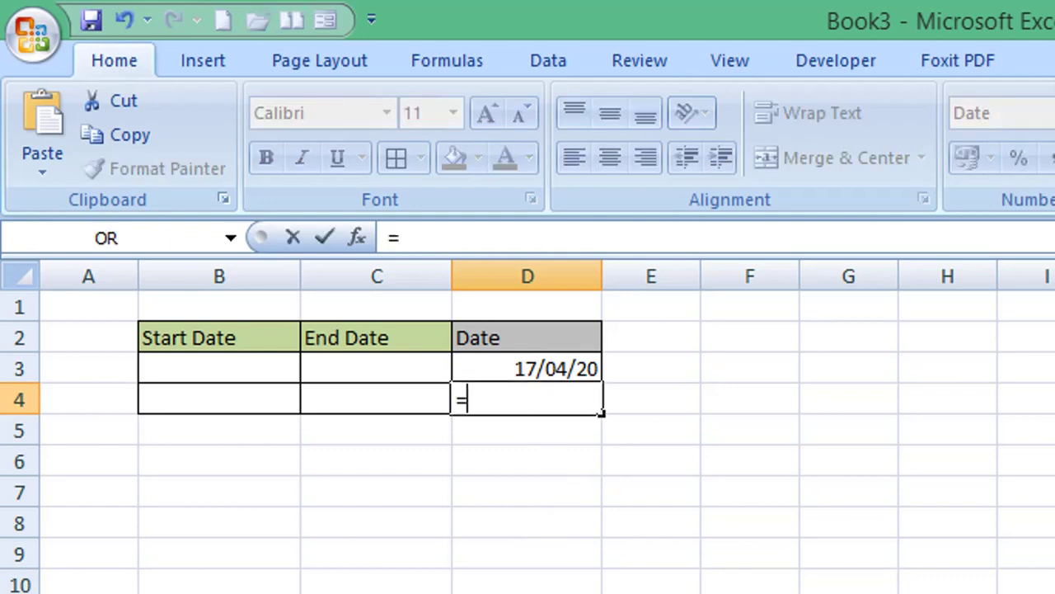
{"action": "type", "text": "TODAY"}
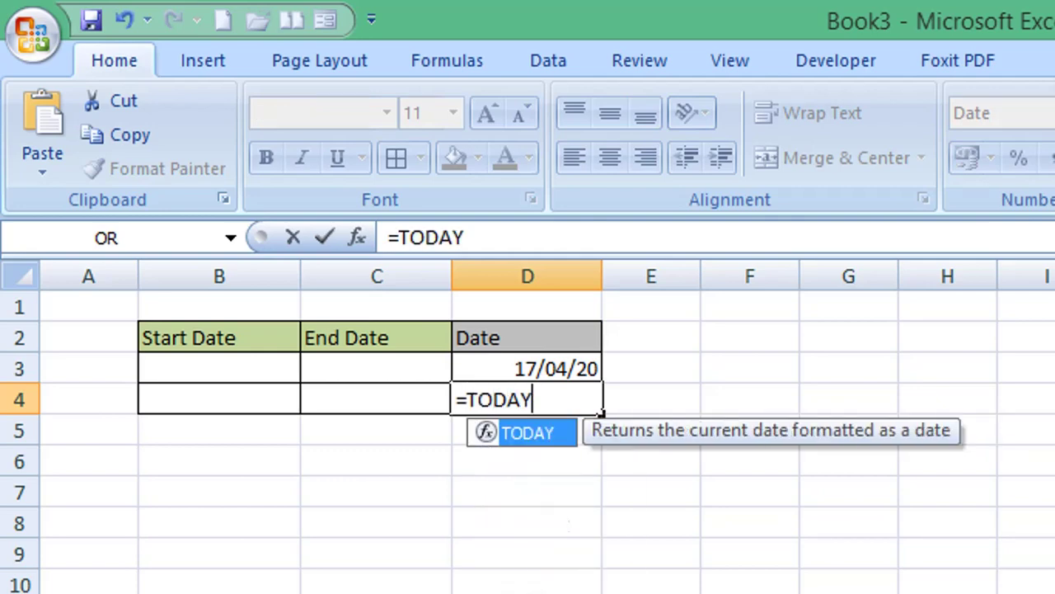
{"action": "type", "text": "()"}
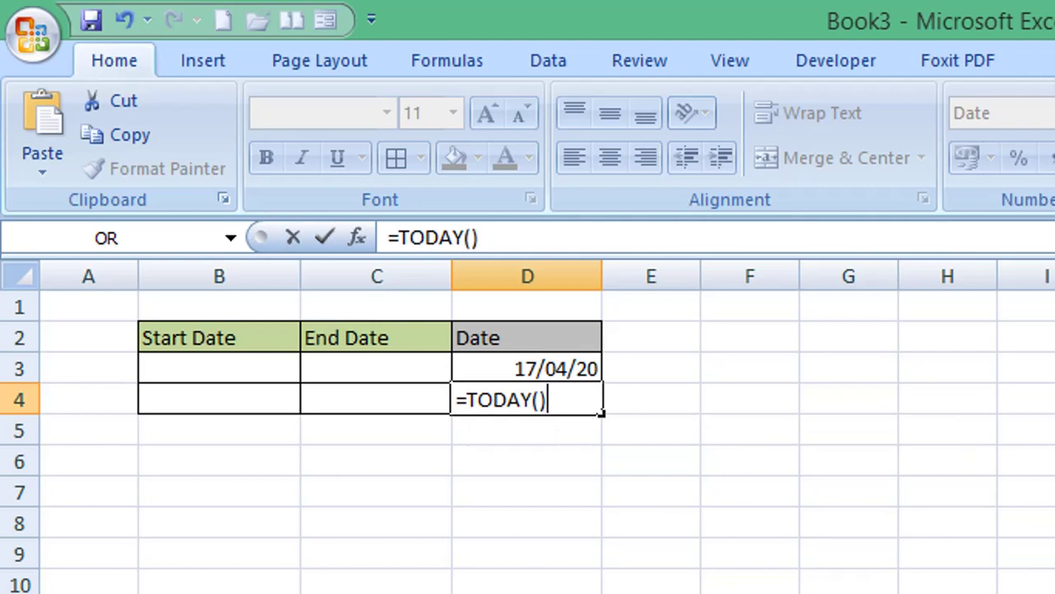
{"action": "key", "text": "Return"}
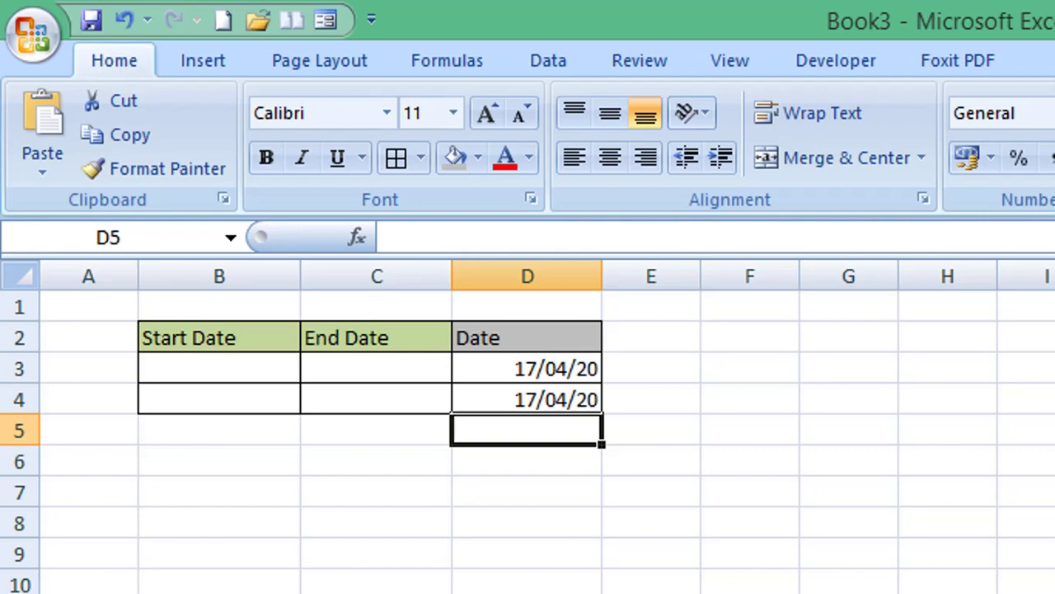
Enter 01/12/20 as the start date in cell B3.
{"action": "left_click", "coordinate": [212, 371]}
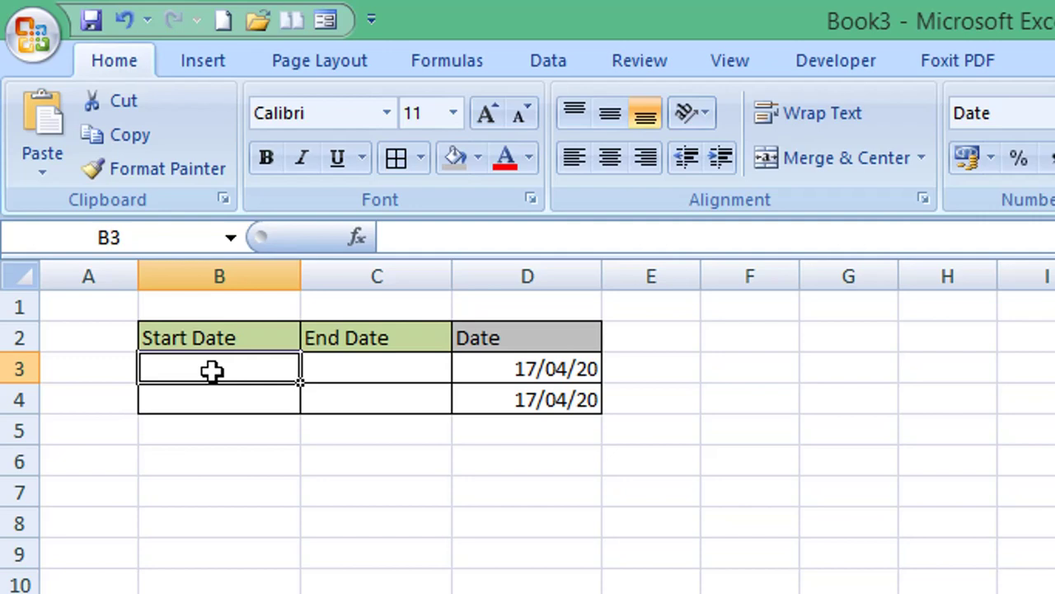
{"action": "type", "text": "01"}
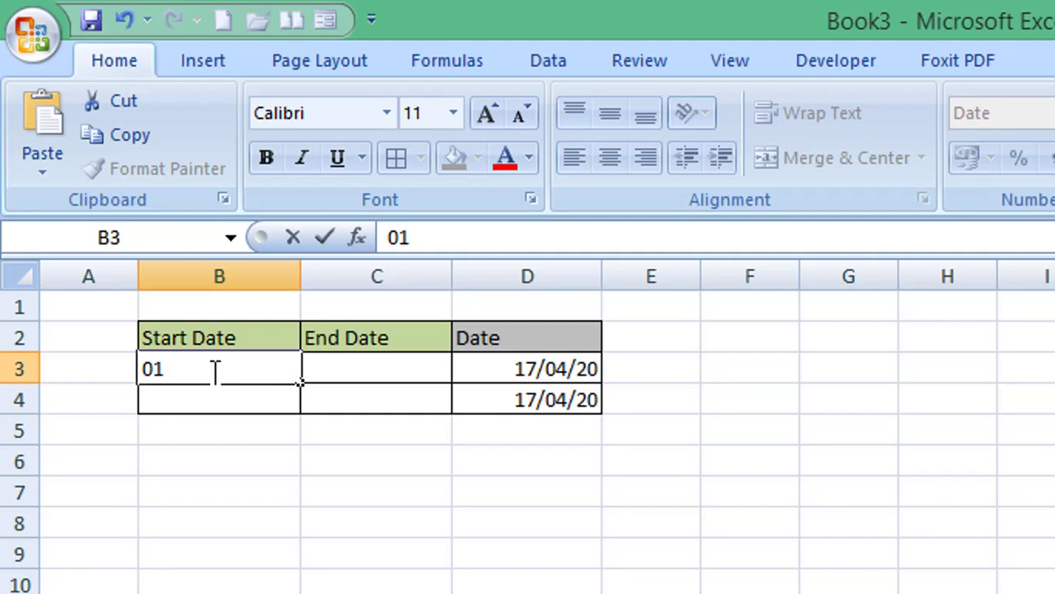
{"action": "type", "text": "/12/"}
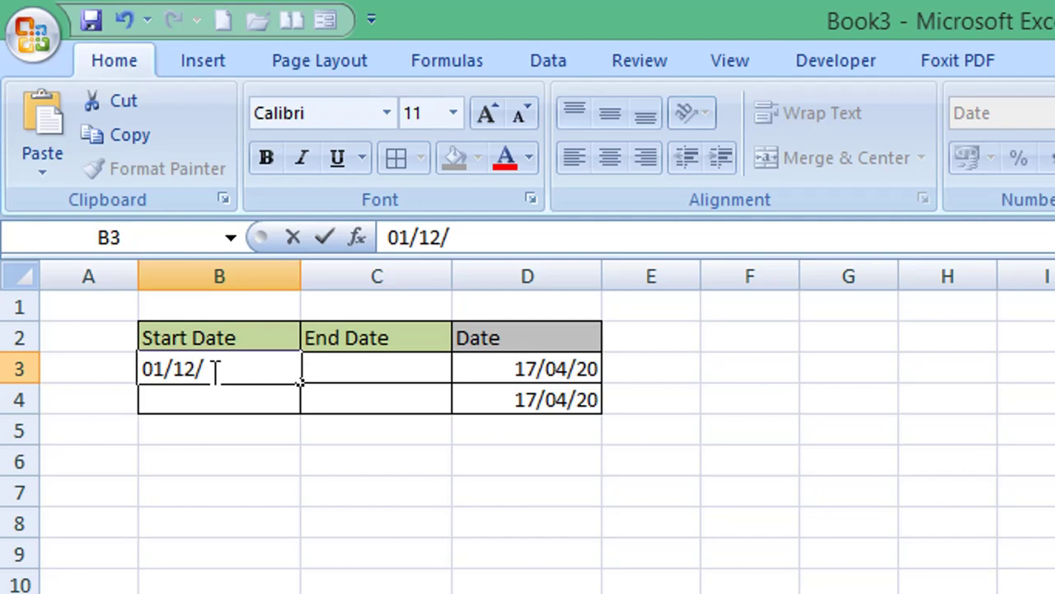
{"action": "type", "text": "20"}
{"action": "key", "text": "Return"}
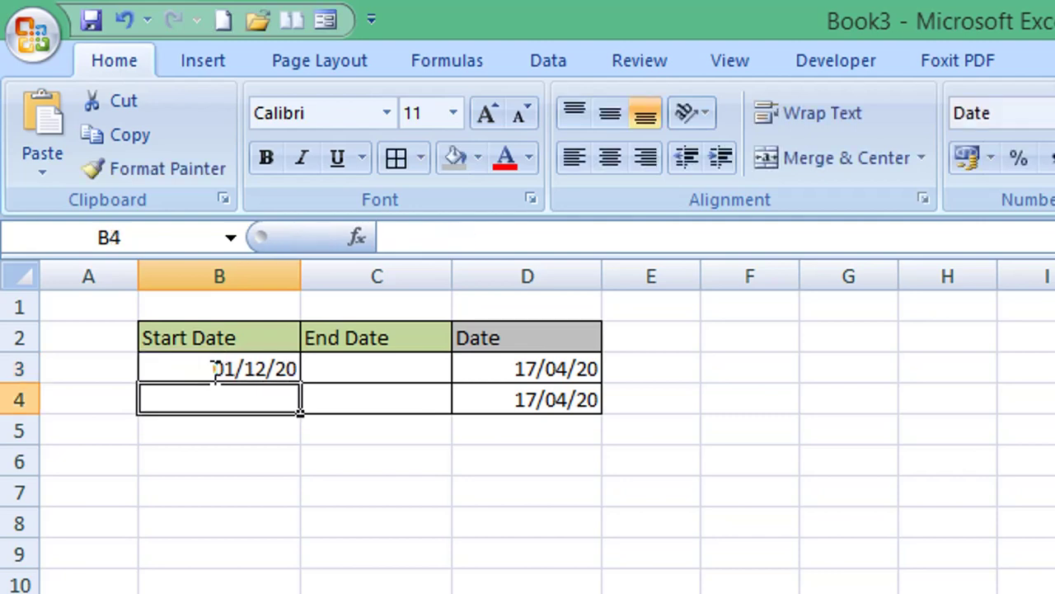
Enter 10/12/20 as the end date in cell C3.
{"action": "left_click", "coordinate": [213, 370]}
{"action": "key", "text": "Right"}
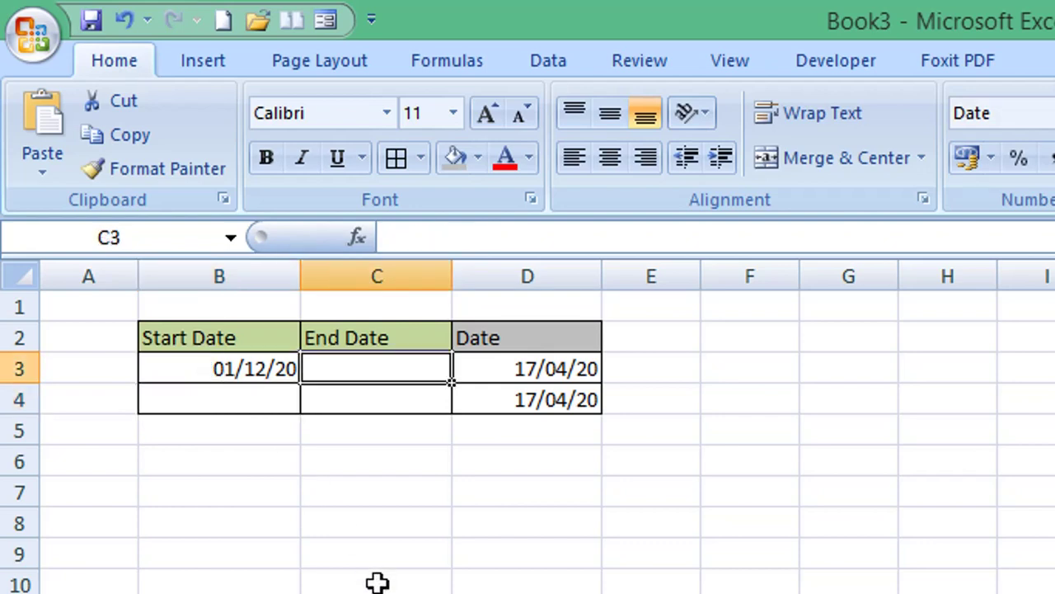
{"action": "type", "text": "10"}
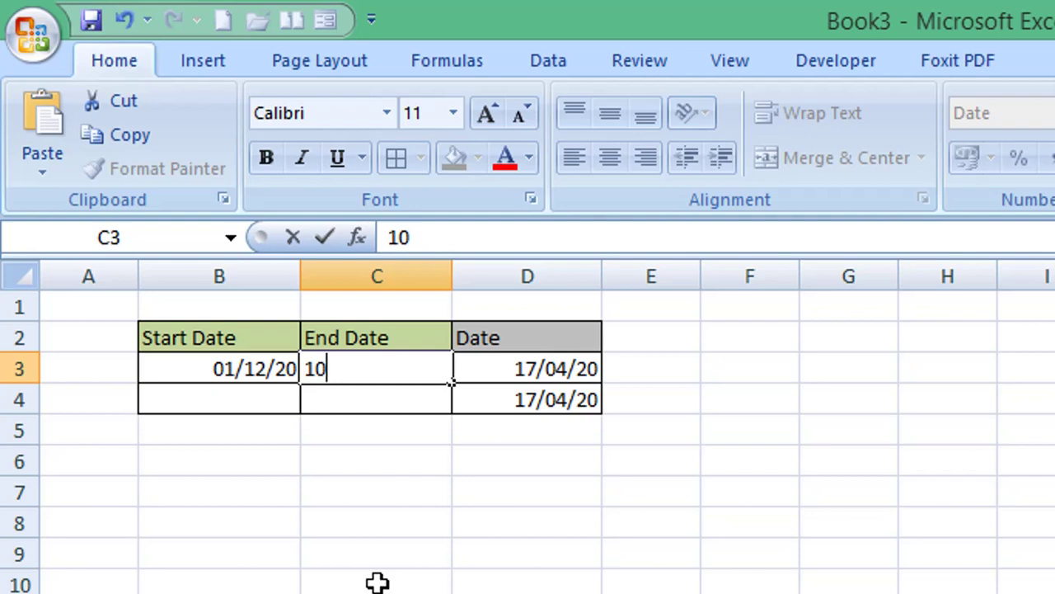
{"action": "type", "text": "/12/"}
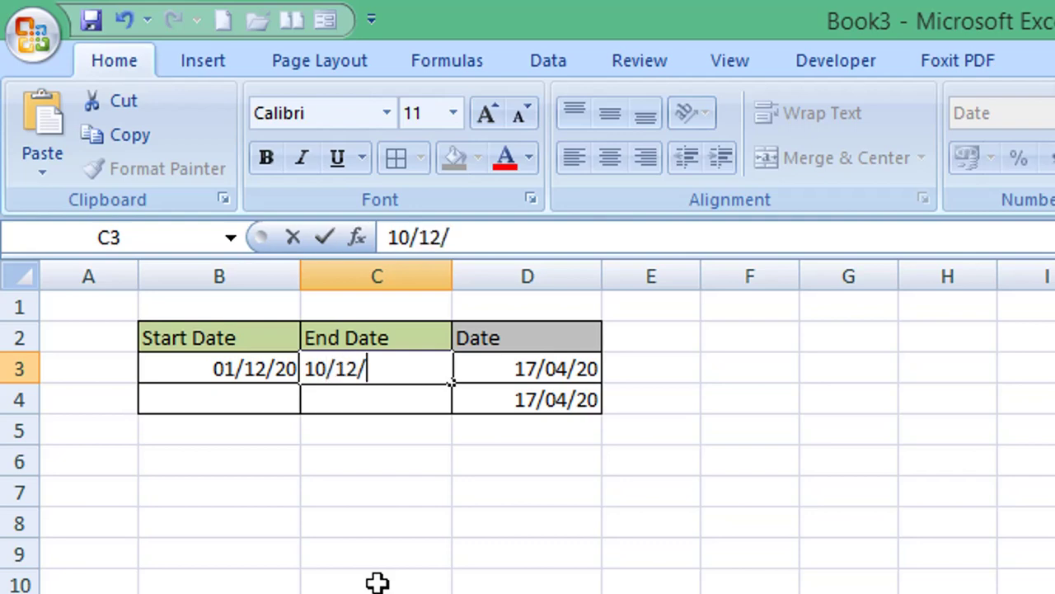
{"action": "type", "text": "20"}
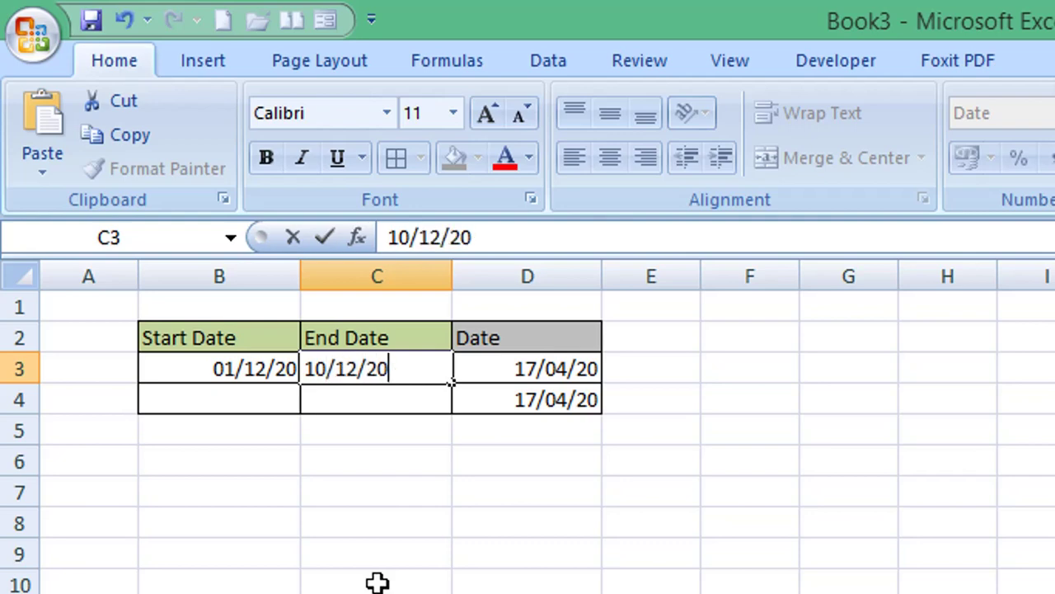
{"action": "key", "text": "Return"}
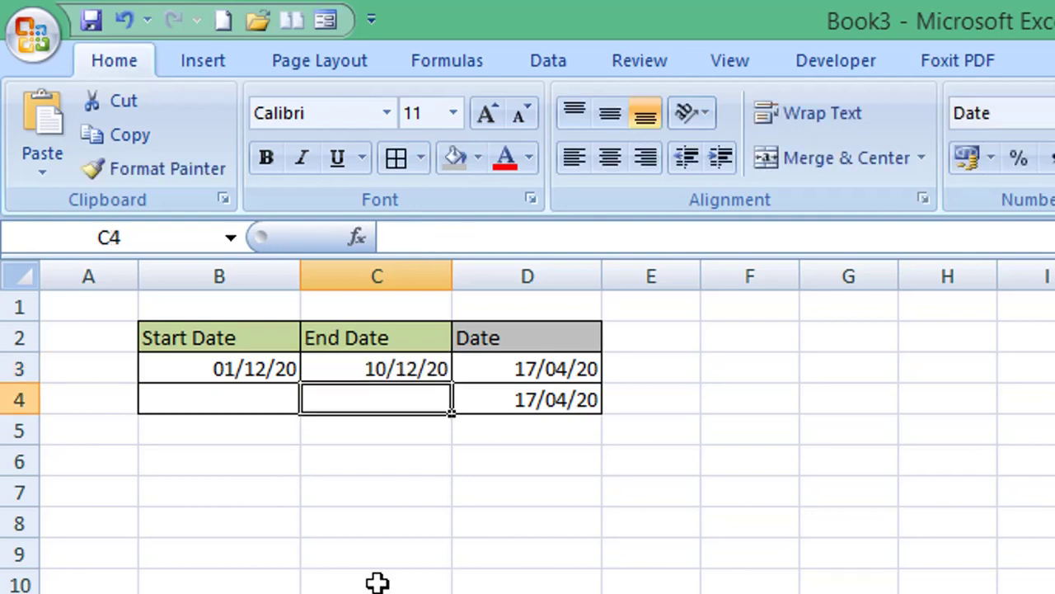
{"action": "left_click", "coordinate": [533, 463]}
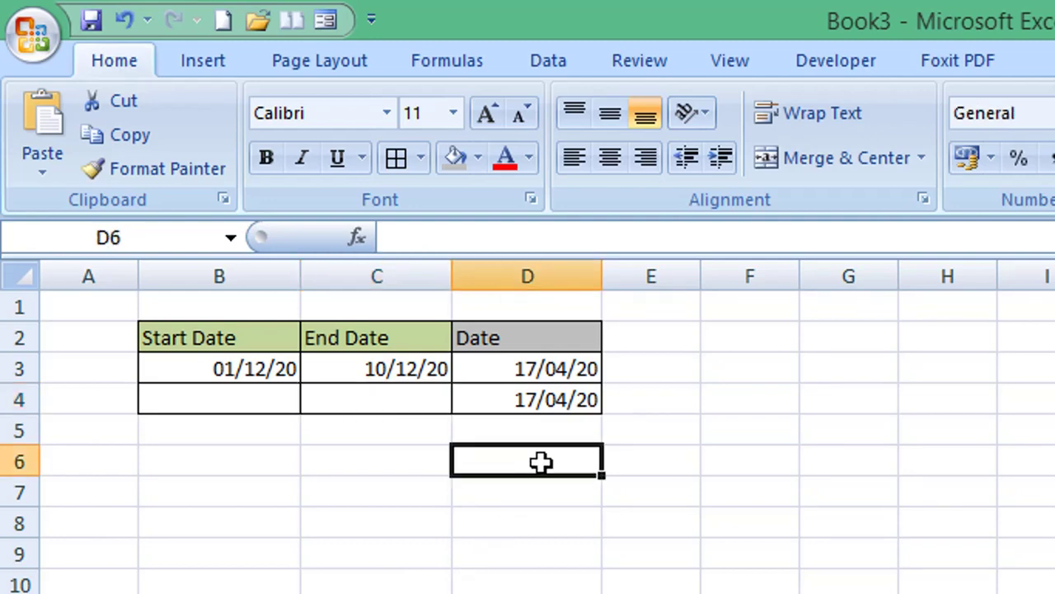
Enter 01/04/20 as the start date in cell B4.
{"action": "left_click", "coordinate": [235, 399]}
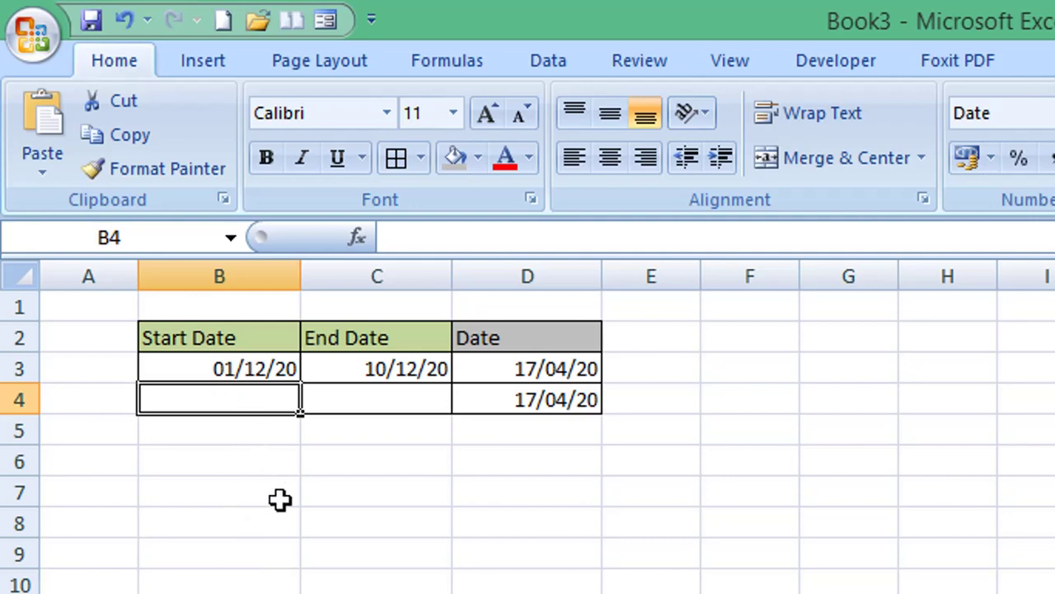
{"action": "type", "text": "01"}
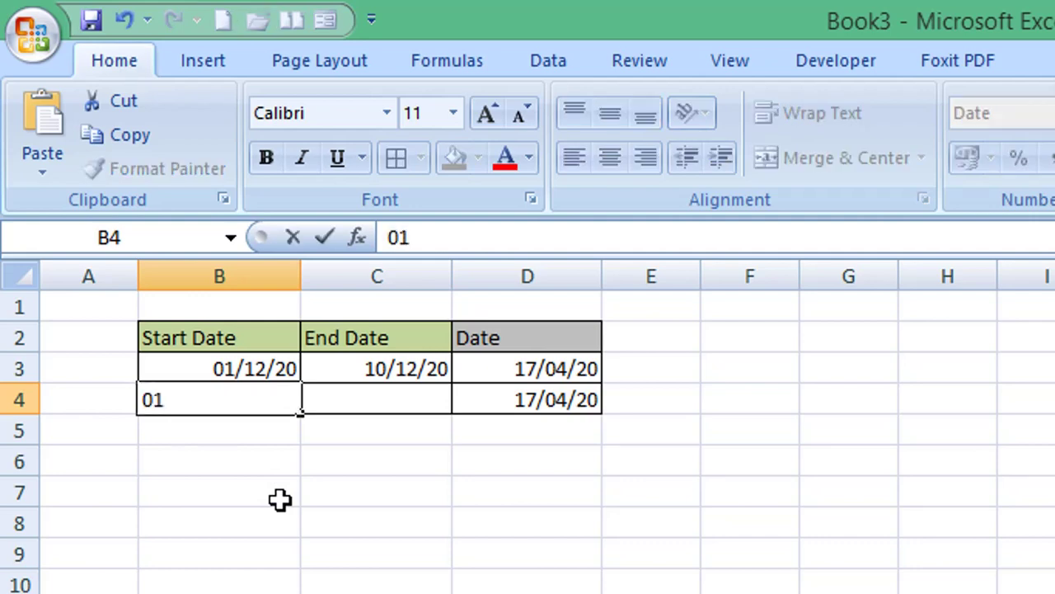
{"action": "type", "text": "/04"}
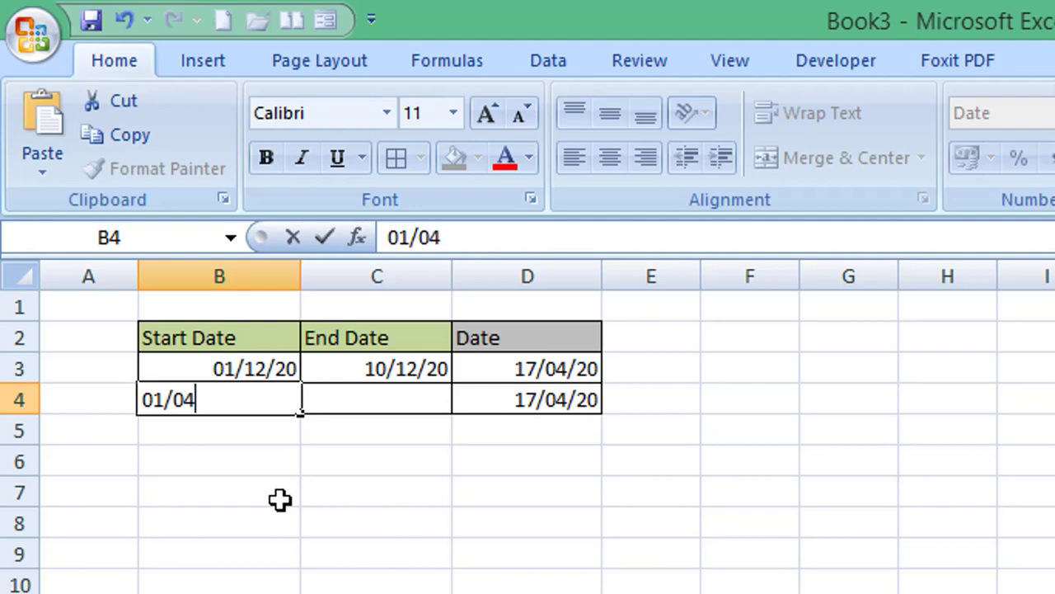
{"action": "type", "text": "/20"}
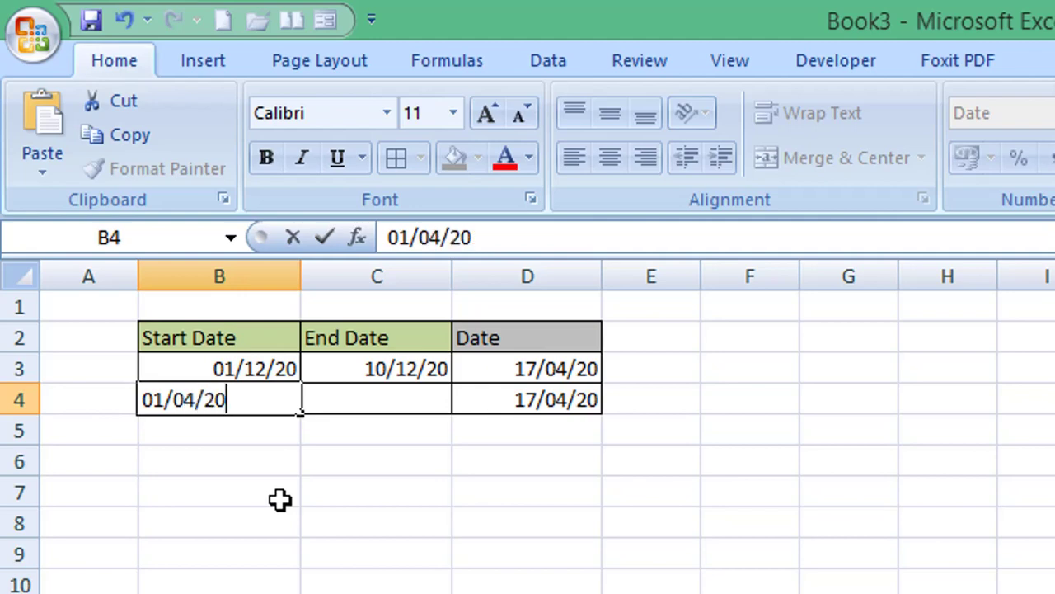
{"action": "key", "text": "Return"}
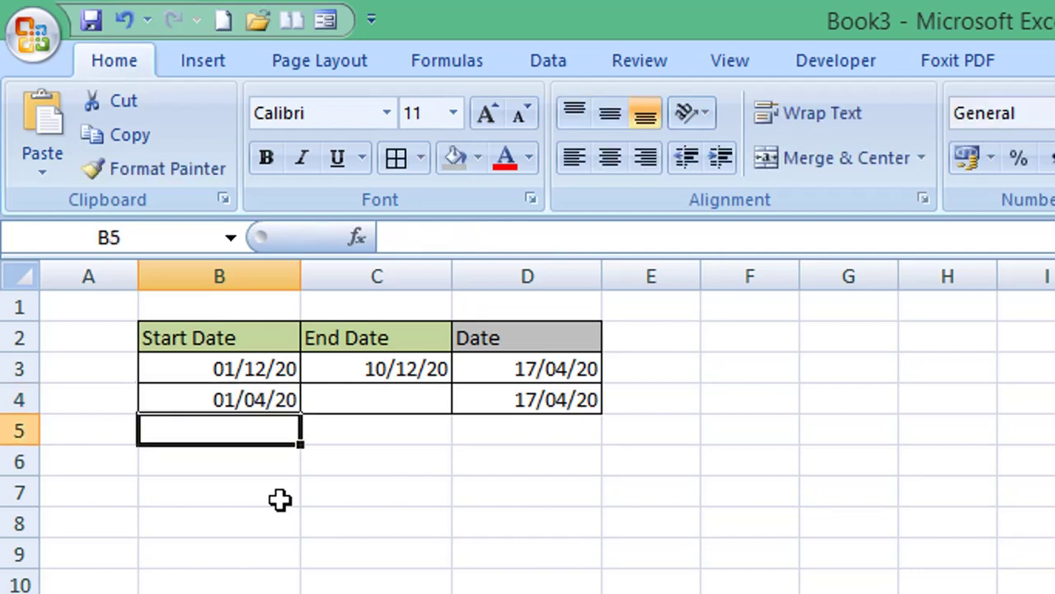
Enter 20/04/20 as the end date in cell C4.
{"action": "key", "text": "Up"}
{"action": "key", "text": "Right"}
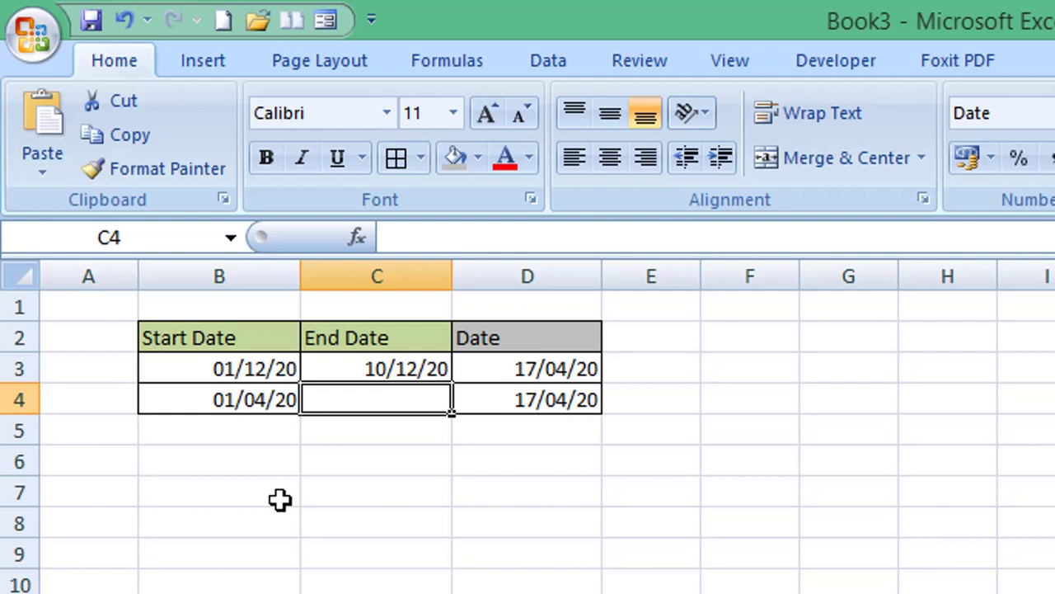
{"action": "type", "text": "20"}
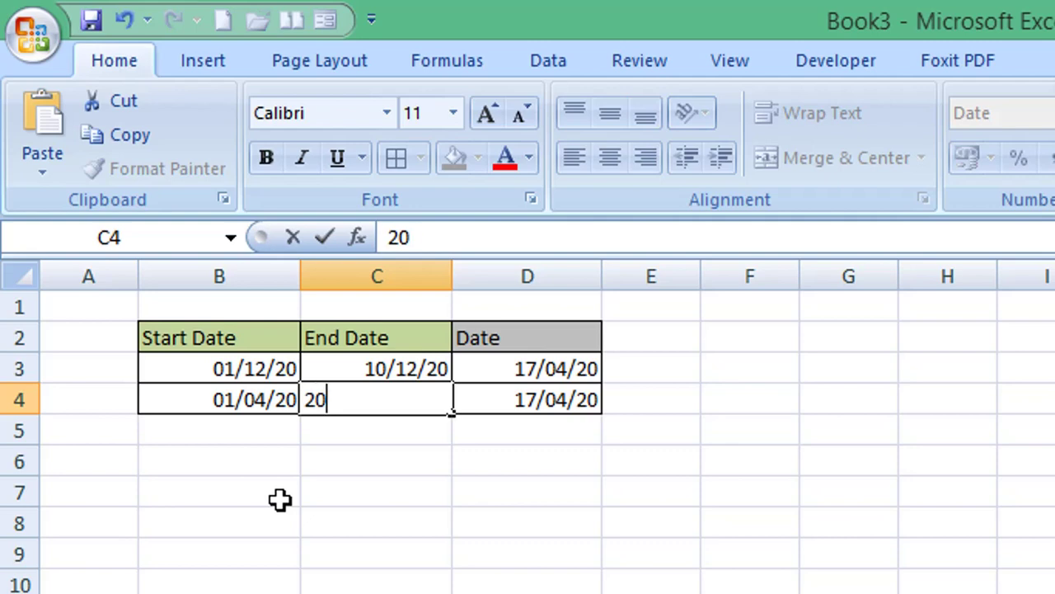
{"action": "type", "text": "/04"}
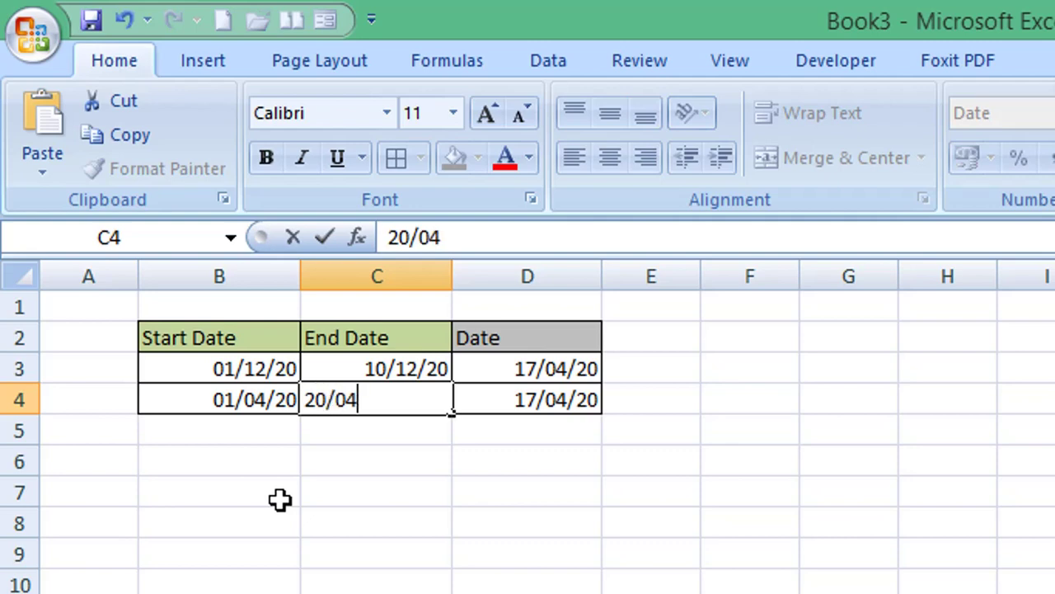
{"action": "type", "text": "/20"}
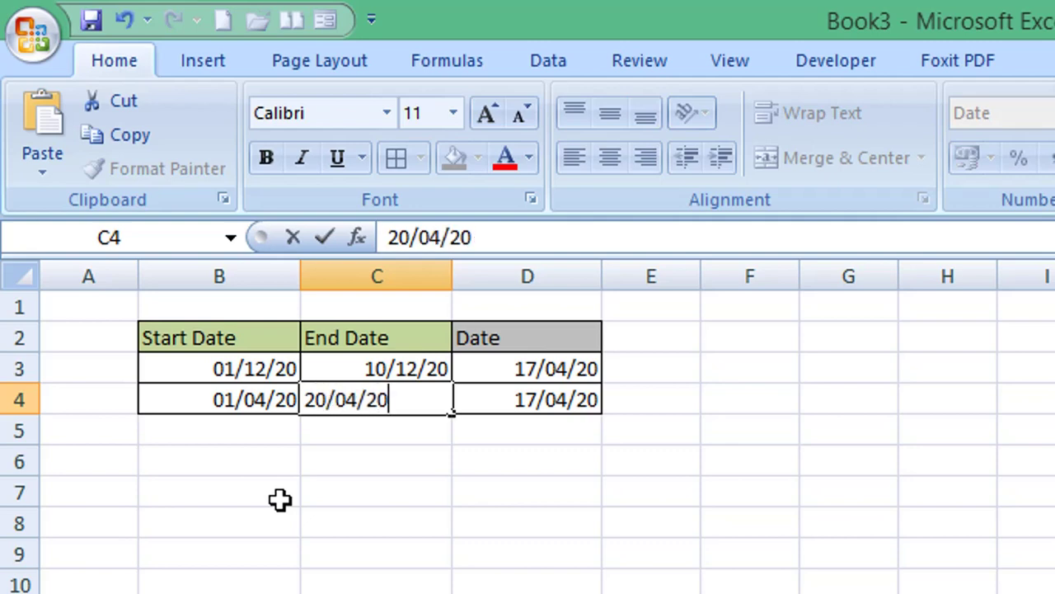
{"action": "key", "text": "Return"}
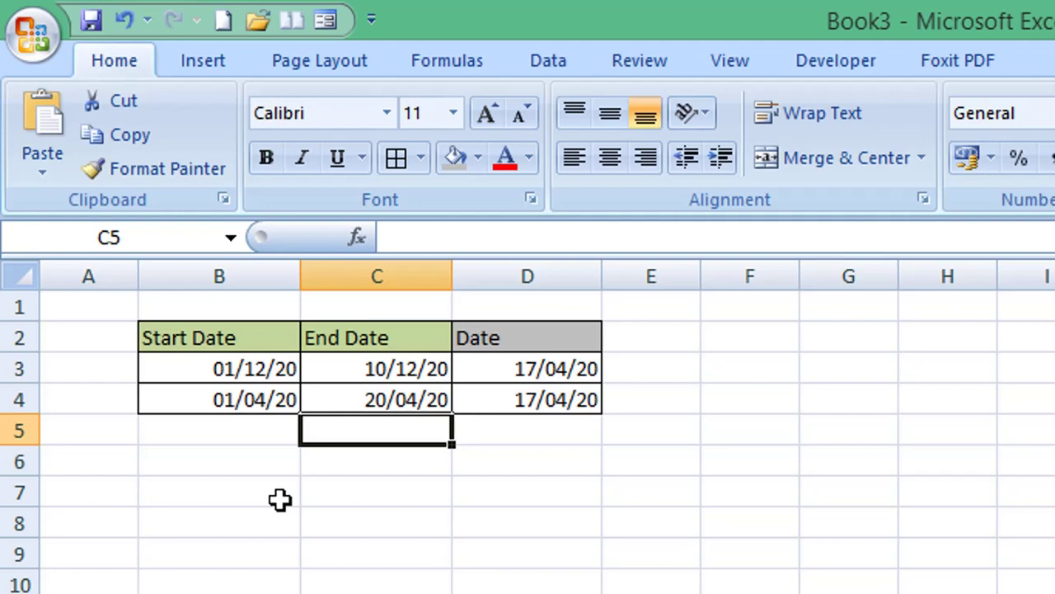
Compare the start and end dates in rows 3 and 4 with the dates in the Date column.
{"action": "key", "text": "Down"}
{"action": "key", "text": "Up"}
{"action": "key", "text": "Up"}
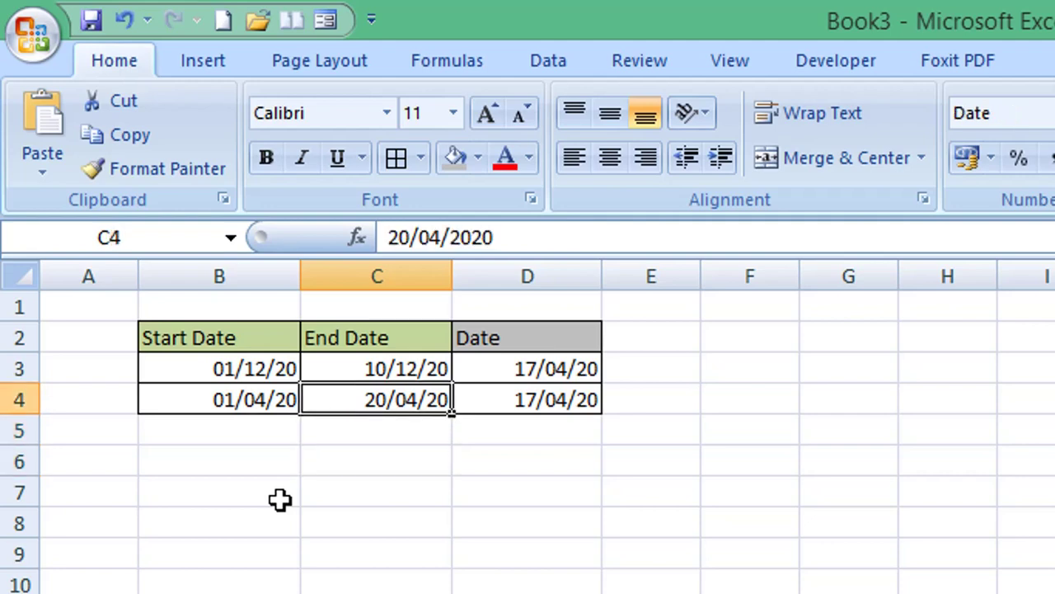
{"action": "key", "text": "Right"}
{"action": "key", "text": "Left"}
{"action": "key", "text": "Left"}
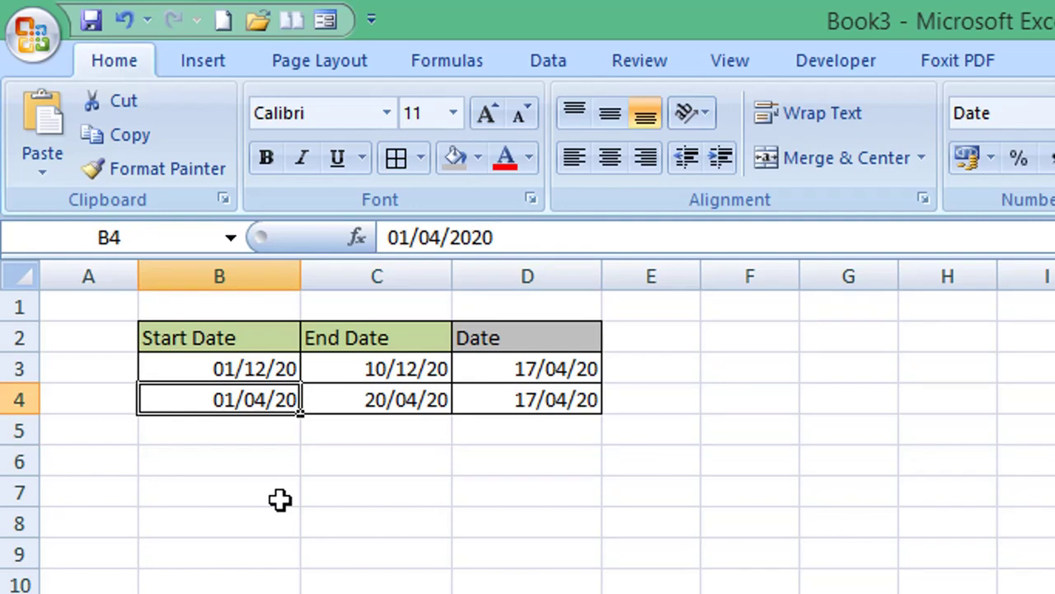
{"action": "key", "text": "Right"}
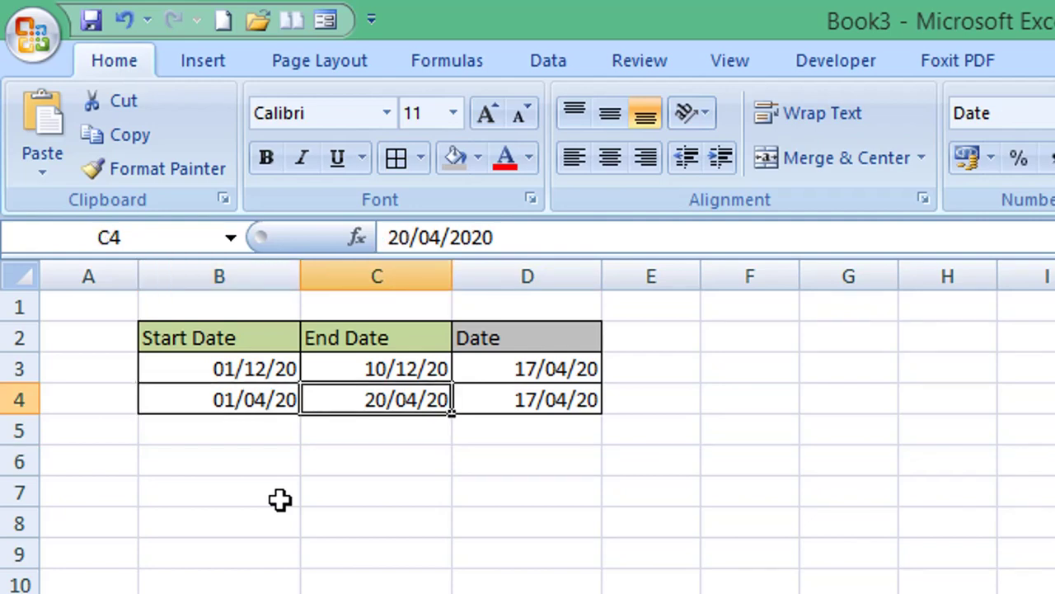
{"action": "key", "text": "Up"}
{"action": "key", "text": "Left"}
{"action": "key", "text": "Right"}
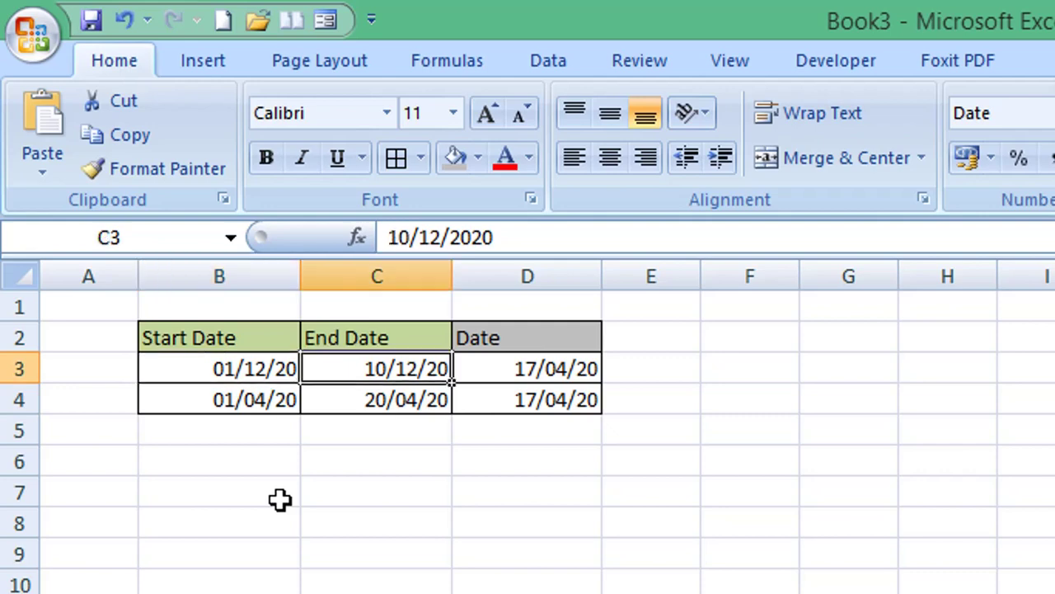
{"action": "key", "text": "Right"}
{"action": "key", "text": "Down"}
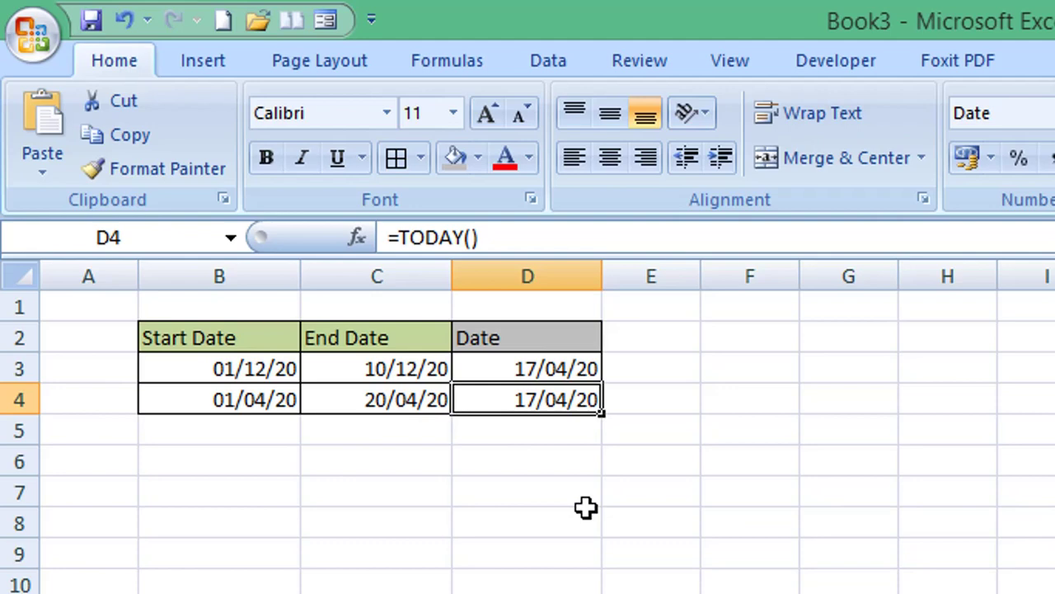
Start a new conditional formatting rule for cell D3 that uses a formula to determine which cells to format.
{"action": "left_click", "coordinate": [547, 369]}
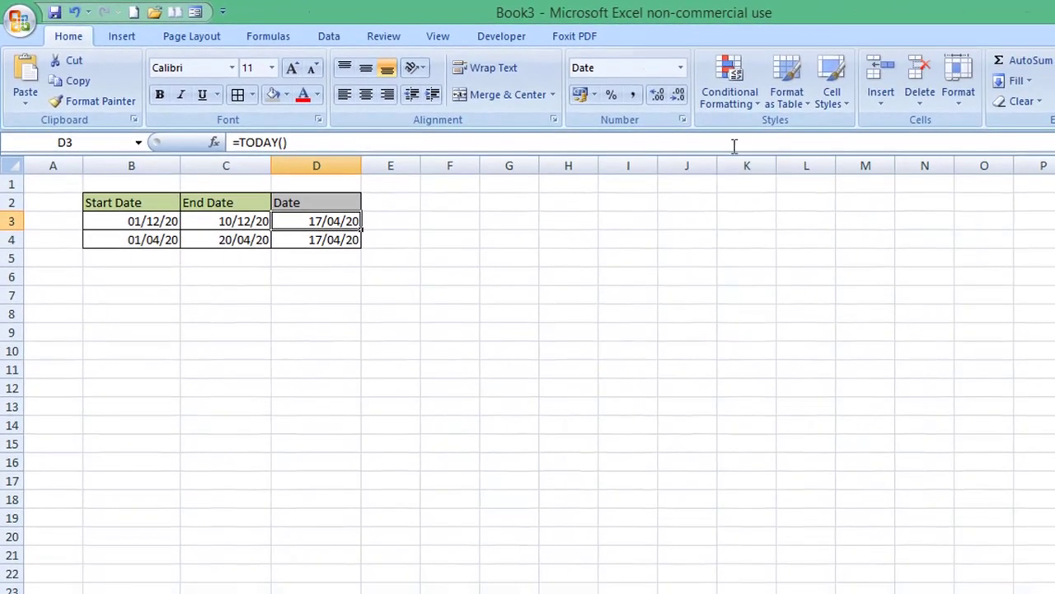
{"action": "left_click", "coordinate": [744, 106]}
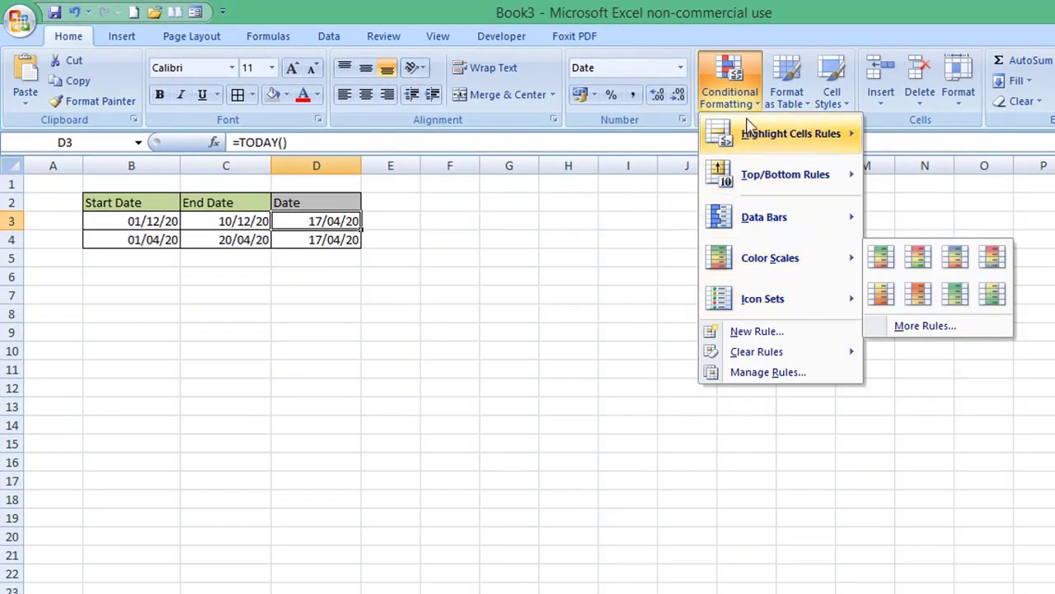
{"action": "left_click", "coordinate": [801, 337]}
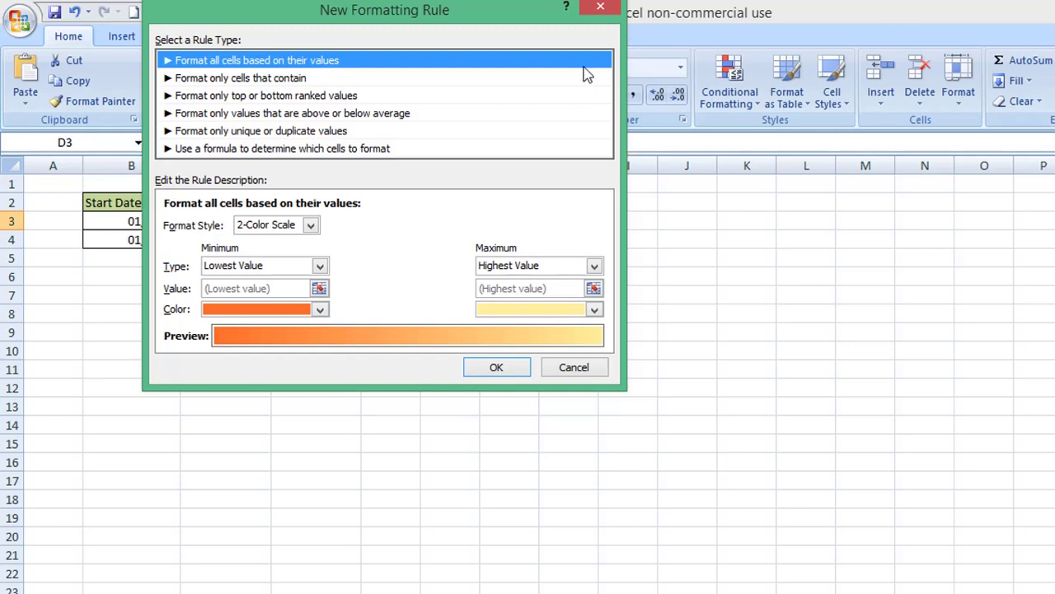
{"action": "left_click_drag", "start_coordinate": [512, 11], "coordinate": [802, 212]}
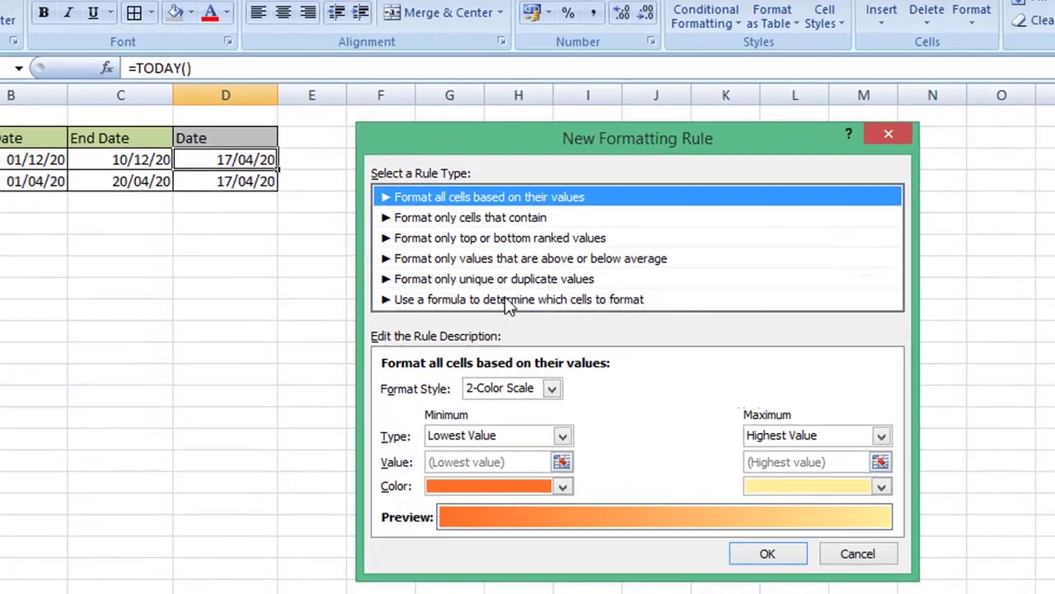
{"action": "left_click", "coordinate": [559, 341]}
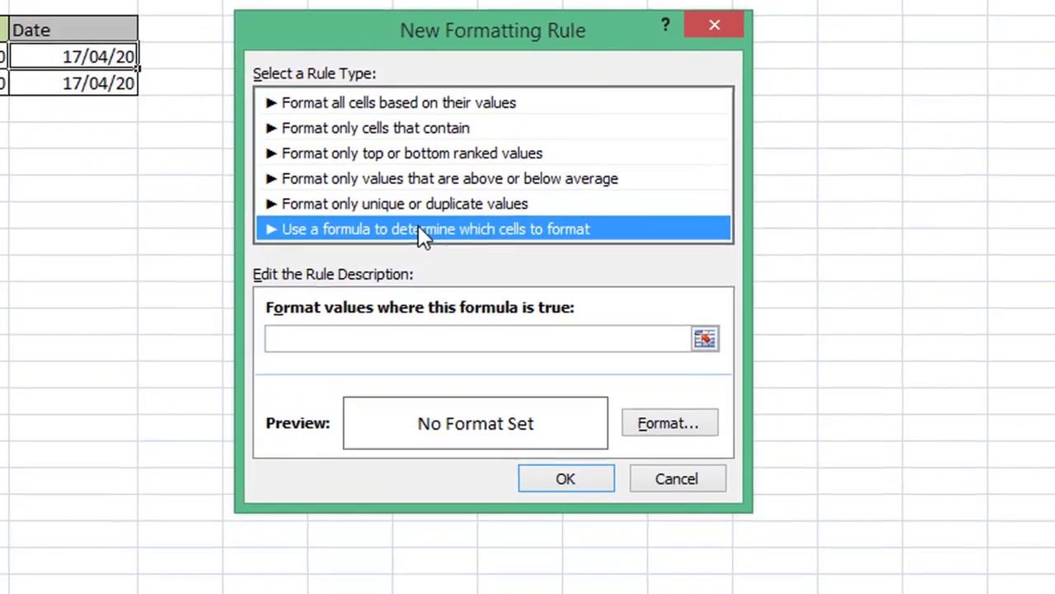
Enter the beginning of the rule formula as =AND(D3<=$B$3,D3.
{"action": "left_click", "coordinate": [352, 341]}
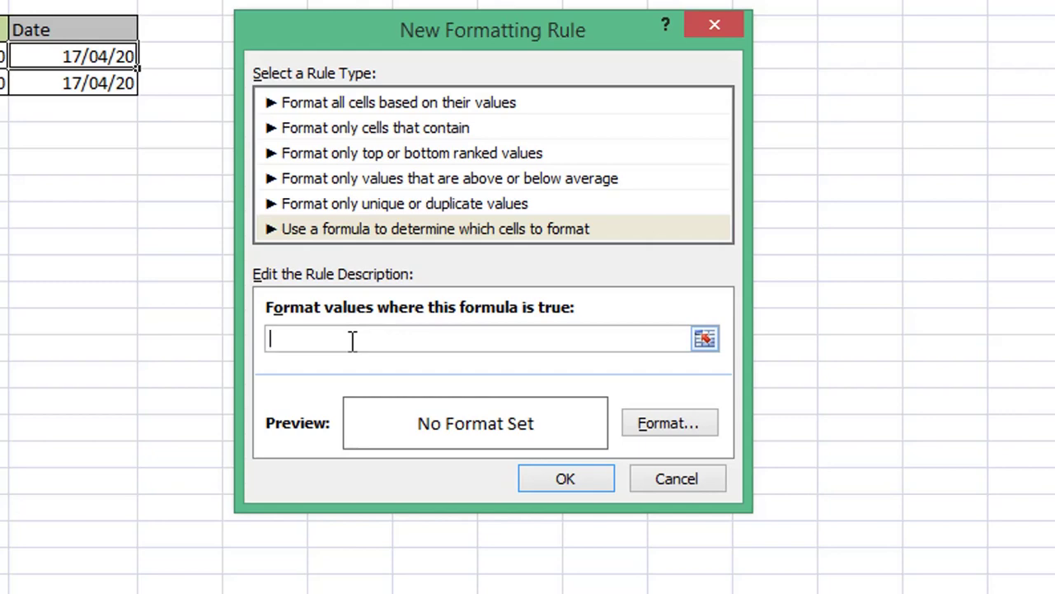
{"action": "type", "text": "="}
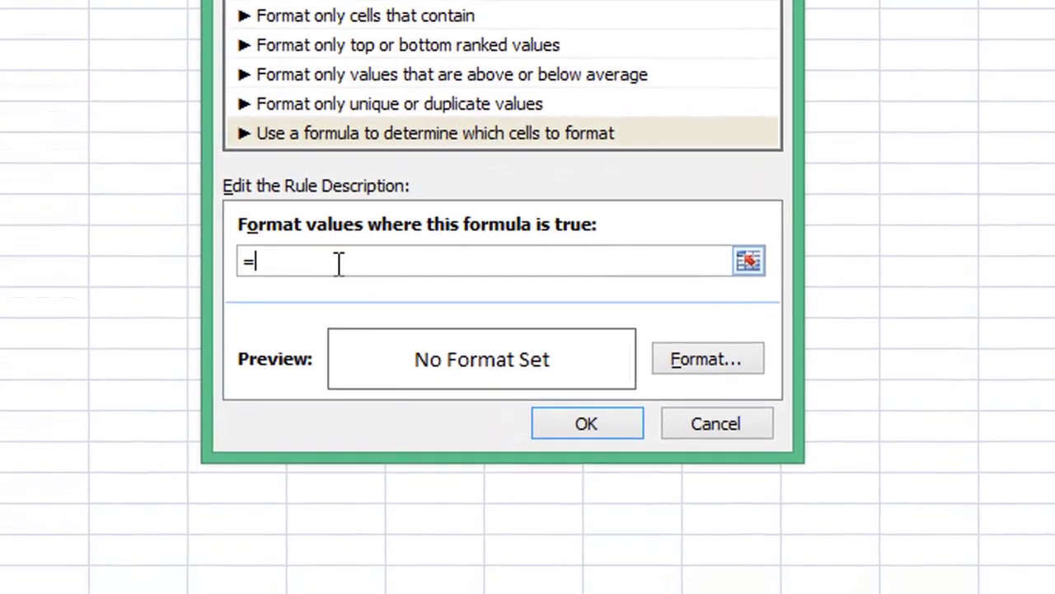
{"action": "type", "text": "AND"}
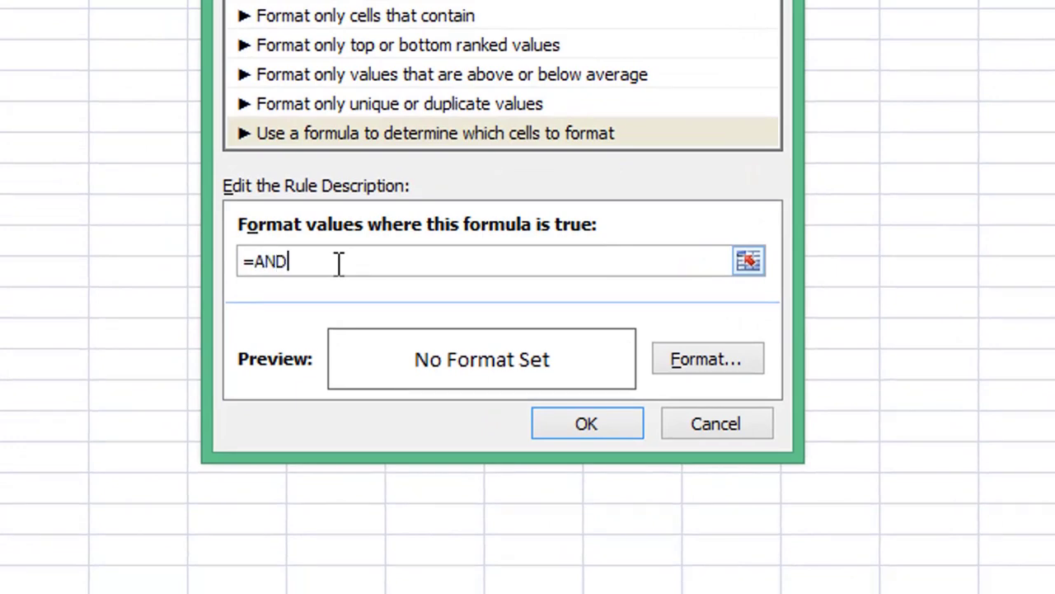
{"action": "type", "text": "("}
{"action": "type", "text": "D3<="}
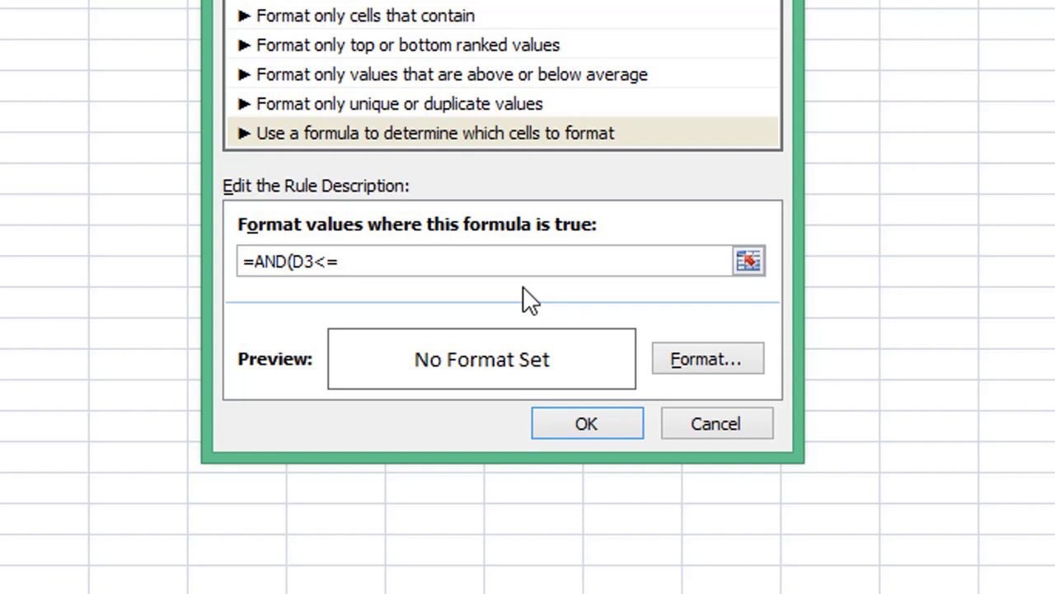
{"action": "type", "text": "$B$3"}
{"action": "type", "text": ","}
{"action": "type", "text": "D"}
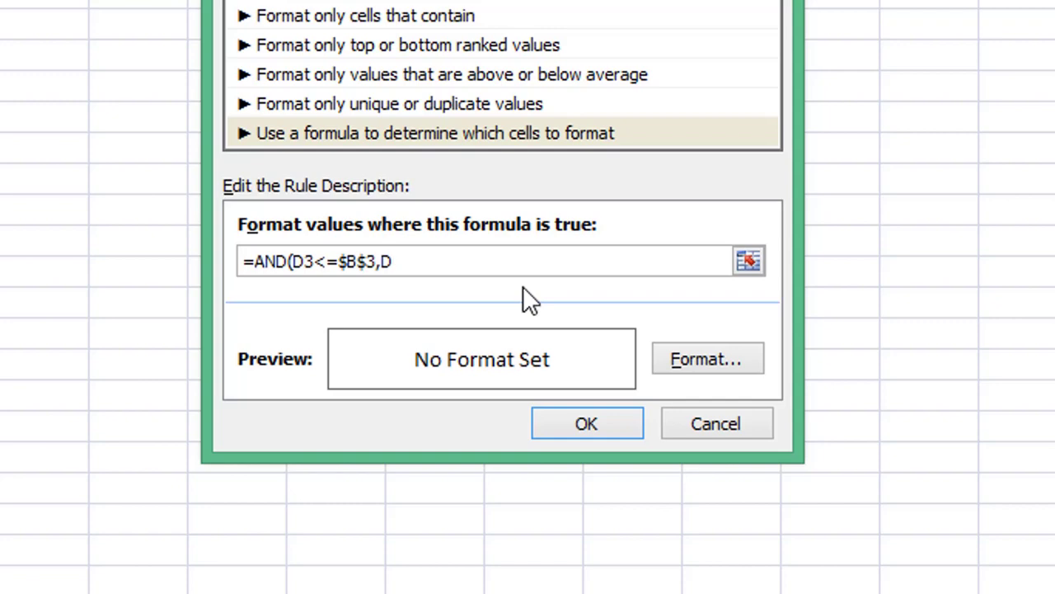
{"action": "type", "text": "3"}
Change the operator between D3 and $B$3 in the rule formula to >=.
{"action": "left_click", "coordinate": [327, 261]}
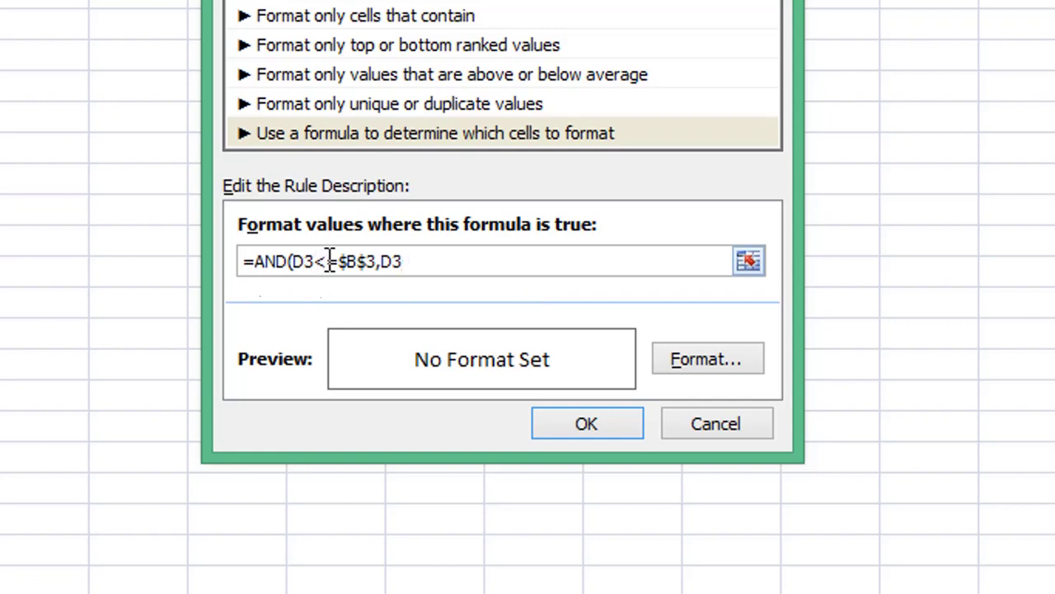
{"action": "key", "text": "BackSpace"}
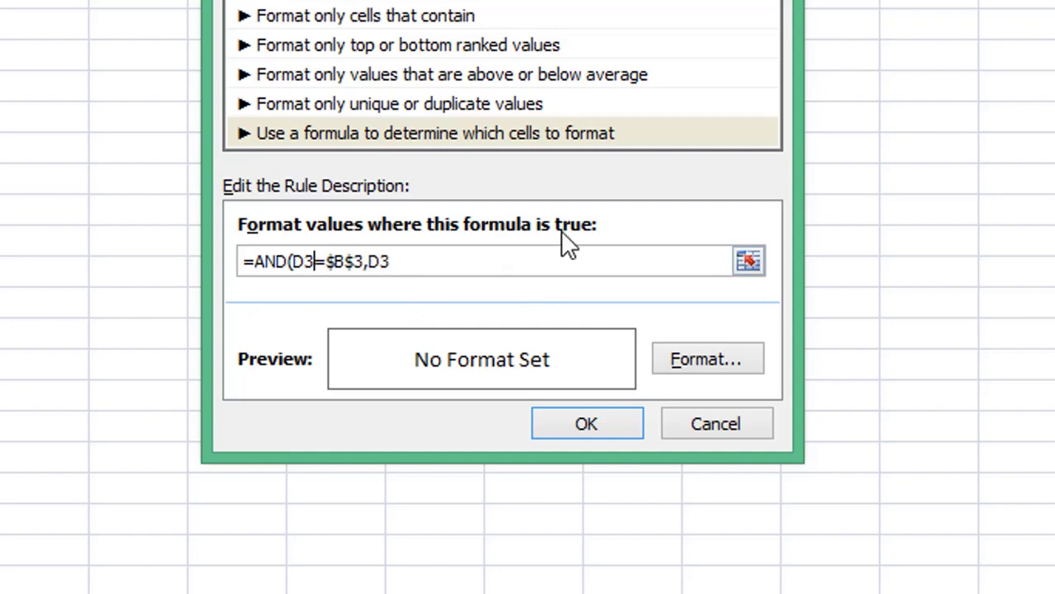
{"action": "type", "text": ">"}
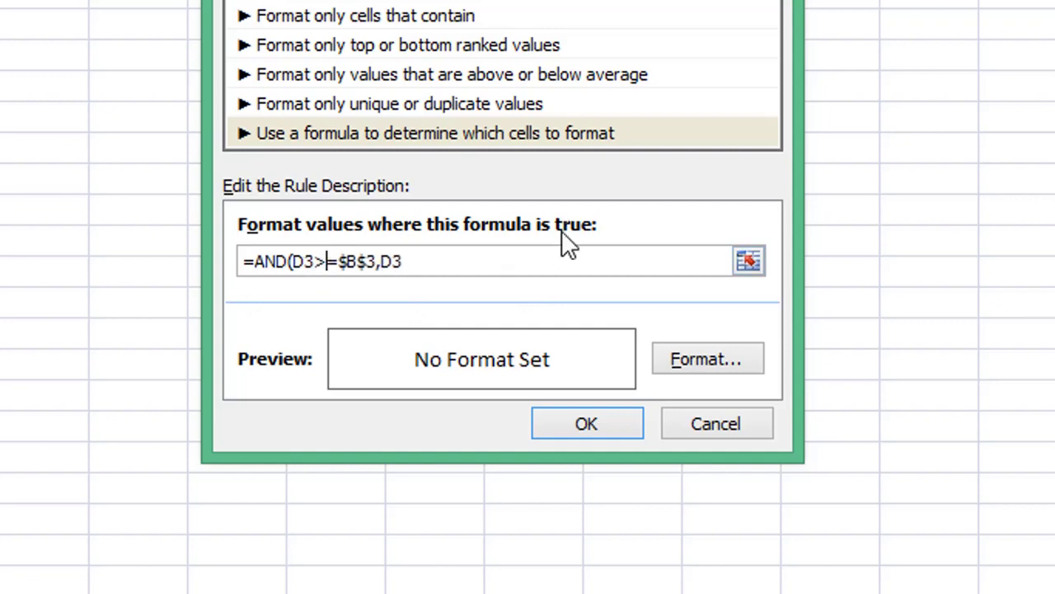
Complete the rule formula with the end date condition so it reads =AND(D3>=$B$3,D3<=$C$3).
{"action": "left_click", "coordinate": [453, 264]}
{"action": "type", "text": "<="}
{"action": "type", "text": "C"}
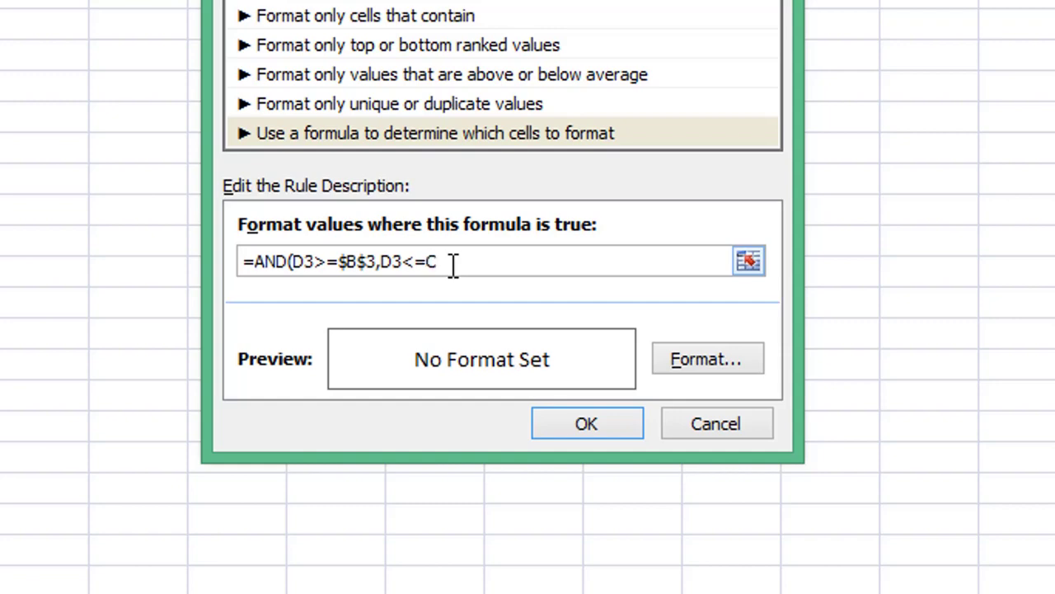
{"action": "key", "text": "BackSpace"}
{"action": "type", "text": "$C$3"}
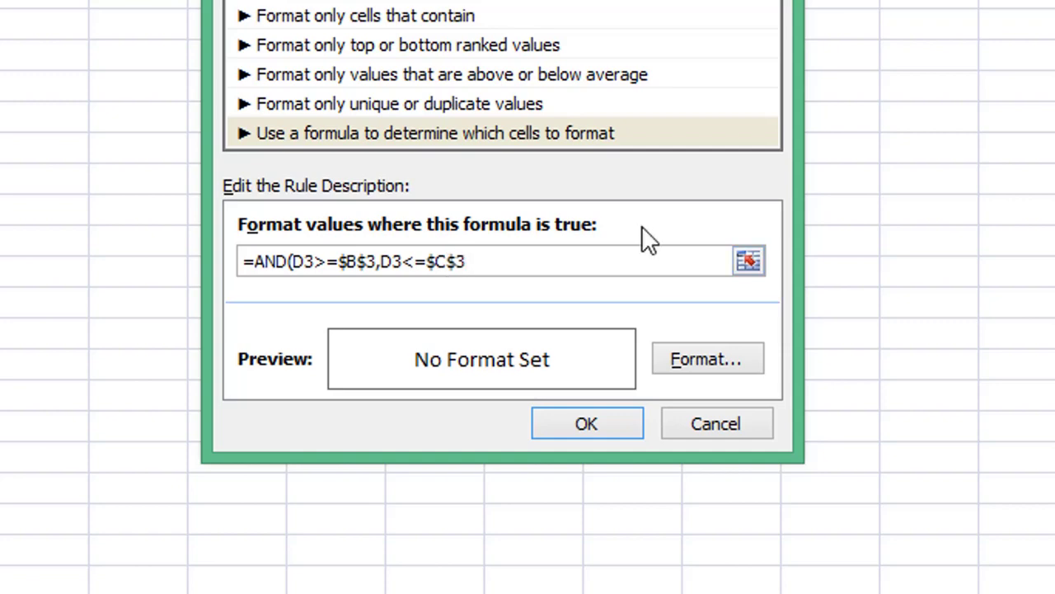
{"action": "type", "text": ")"}
Give the D3 rule a bold red font format and apply the rule.
{"action": "left_click", "coordinate": [705, 359]}
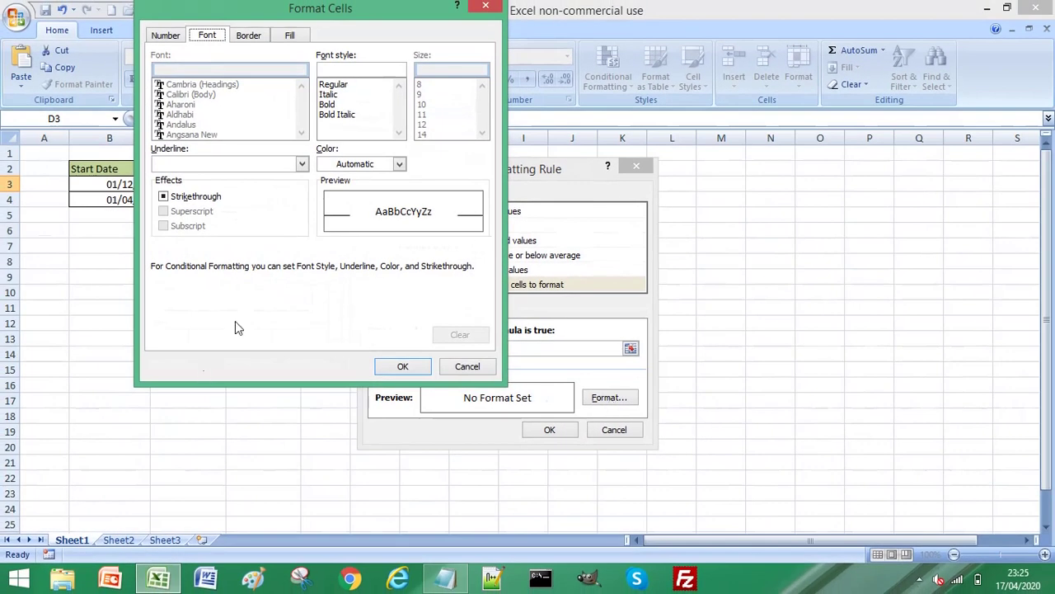
{"action": "left_click", "coordinate": [332, 104]}
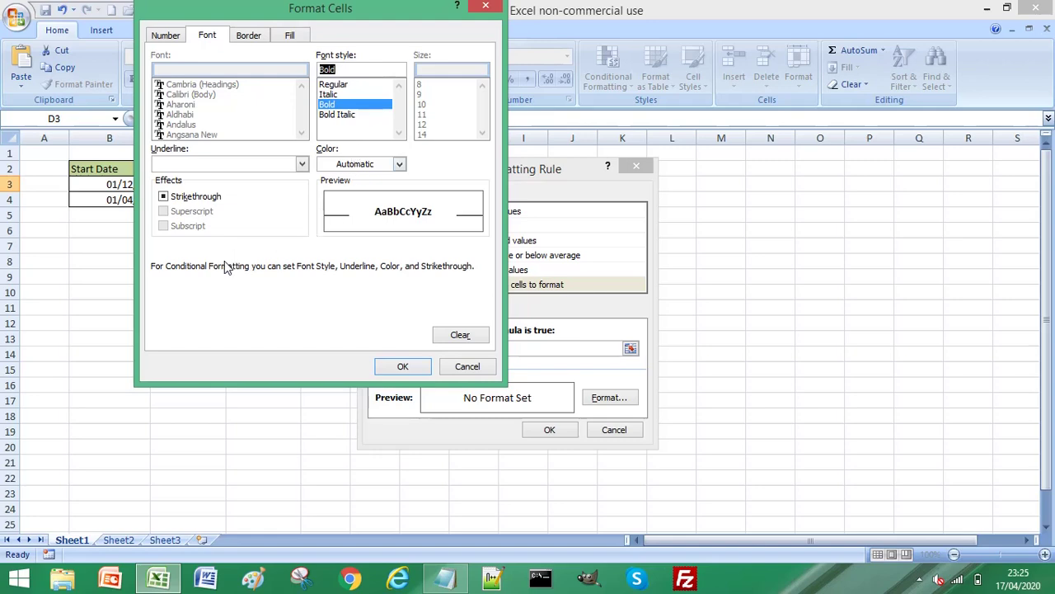
{"action": "left_click", "coordinate": [399, 164]}
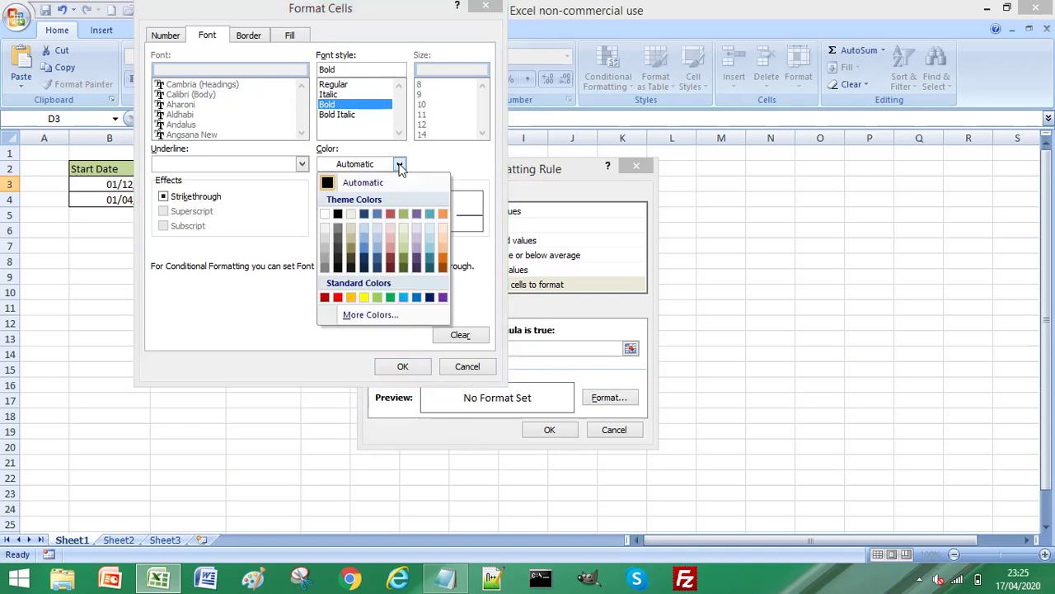
{"action": "left_click", "coordinate": [339, 298]}
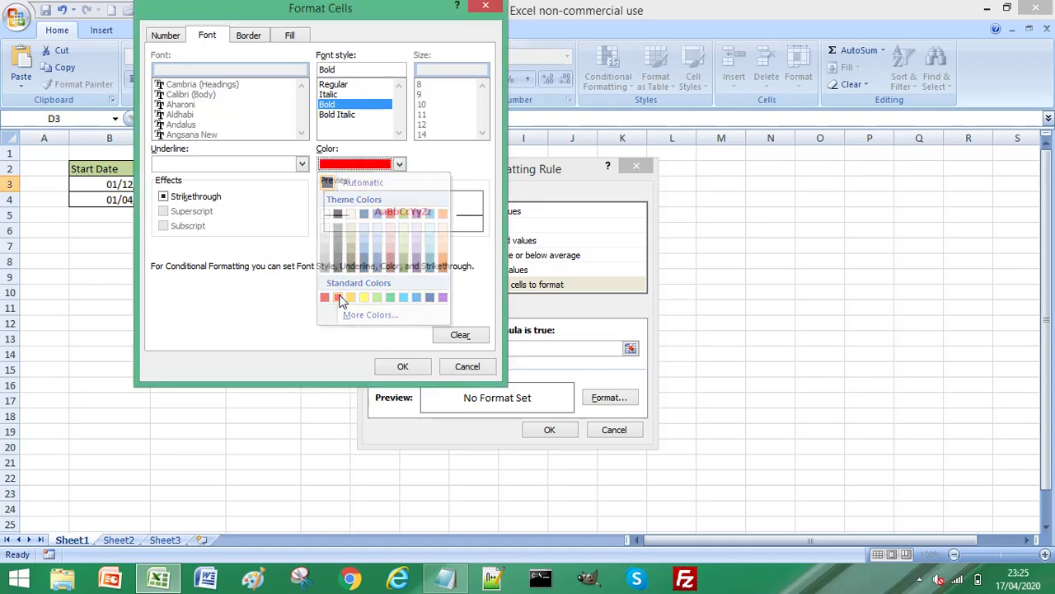
{"action": "left_click", "coordinate": [403, 366]}
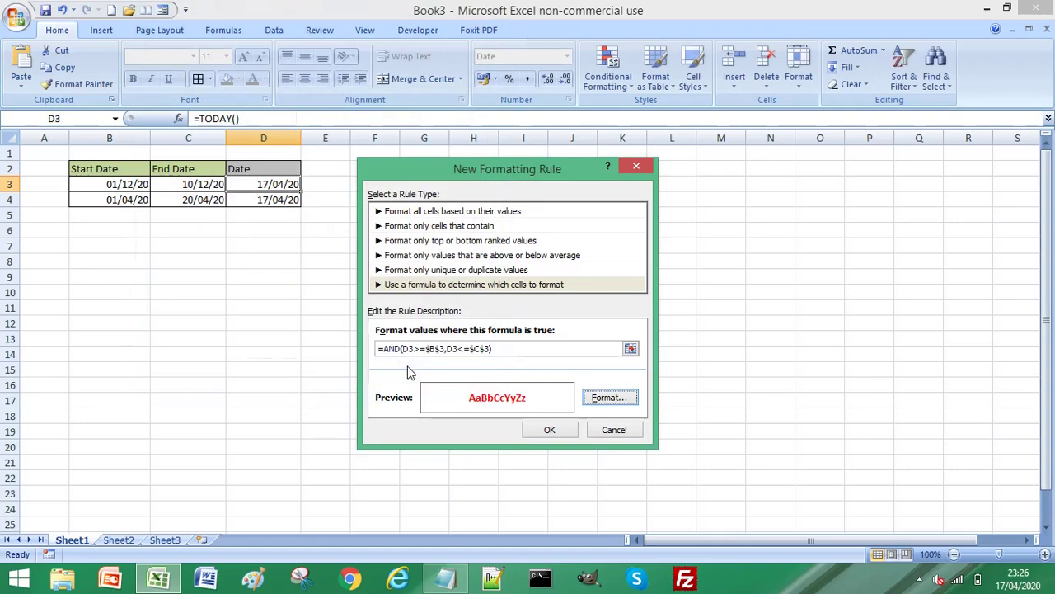
{"action": "left_click", "coordinate": [557, 430]}
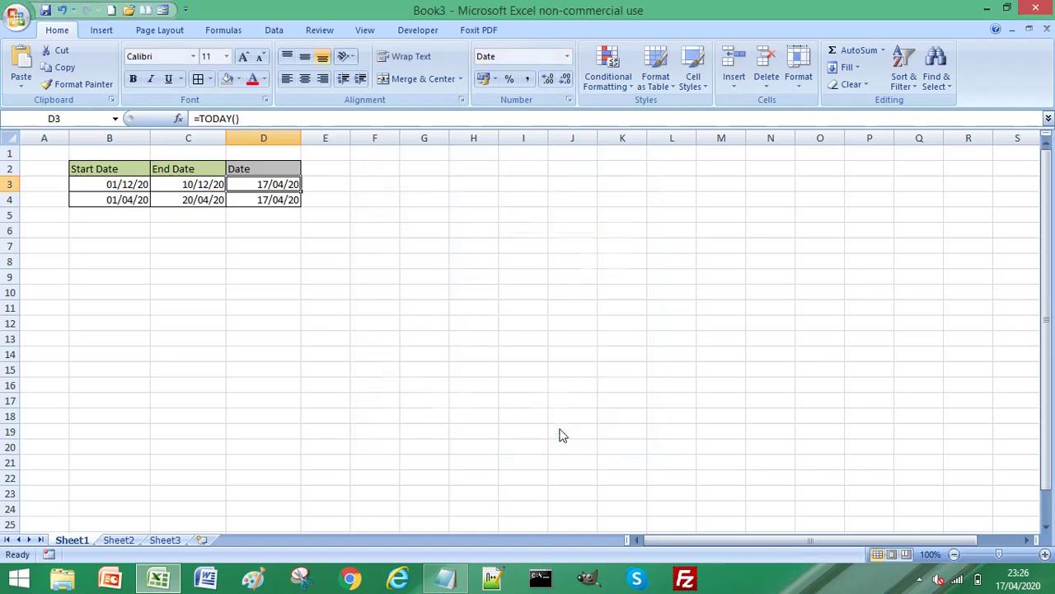
Check the date in D3 against the start and end dates in row 3, and inspect the date in D4.
{"action": "left_click", "coordinate": [270, 228]}
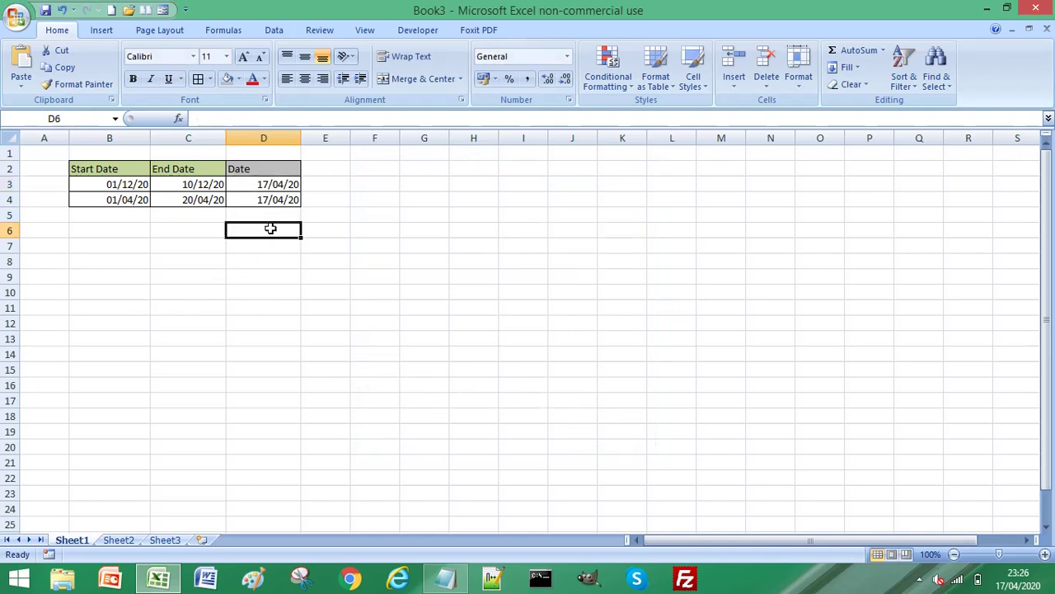
{"action": "left_click", "coordinate": [278, 185]}
{"action": "left_click", "coordinate": [113, 184]}
{"action": "left_click_drag", "start_coordinate": [113, 184], "coordinate": [202, 185]}
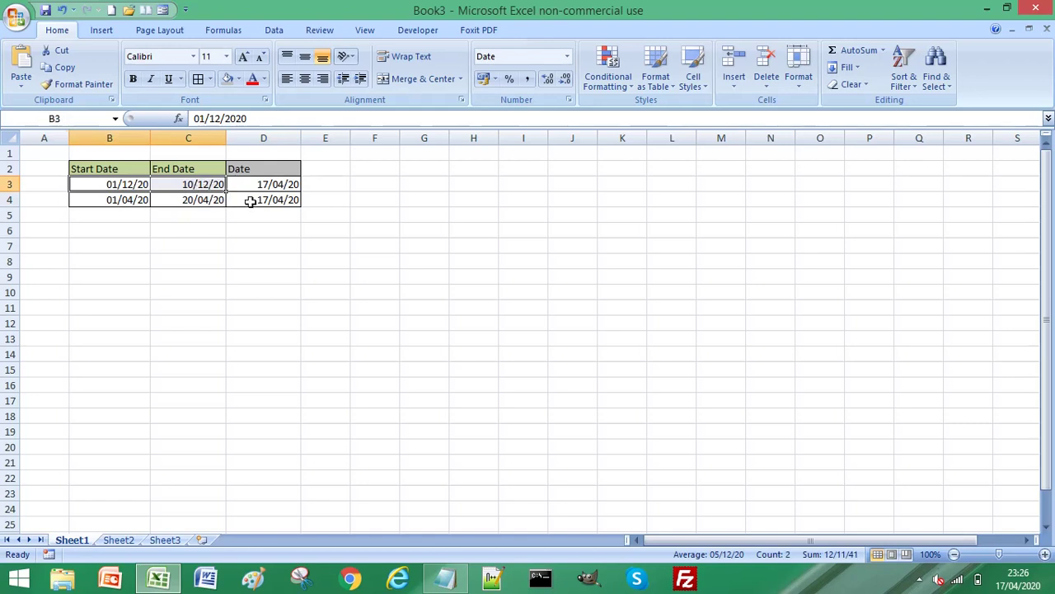
{"action": "left_click", "coordinate": [263, 198]}
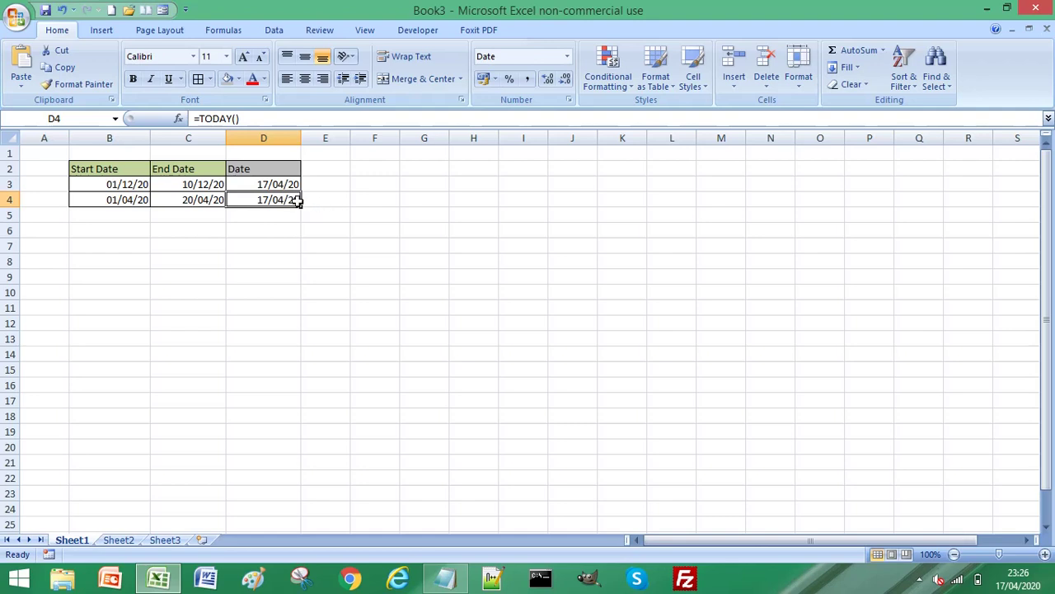
{"action": "left_click", "coordinate": [320, 199]}
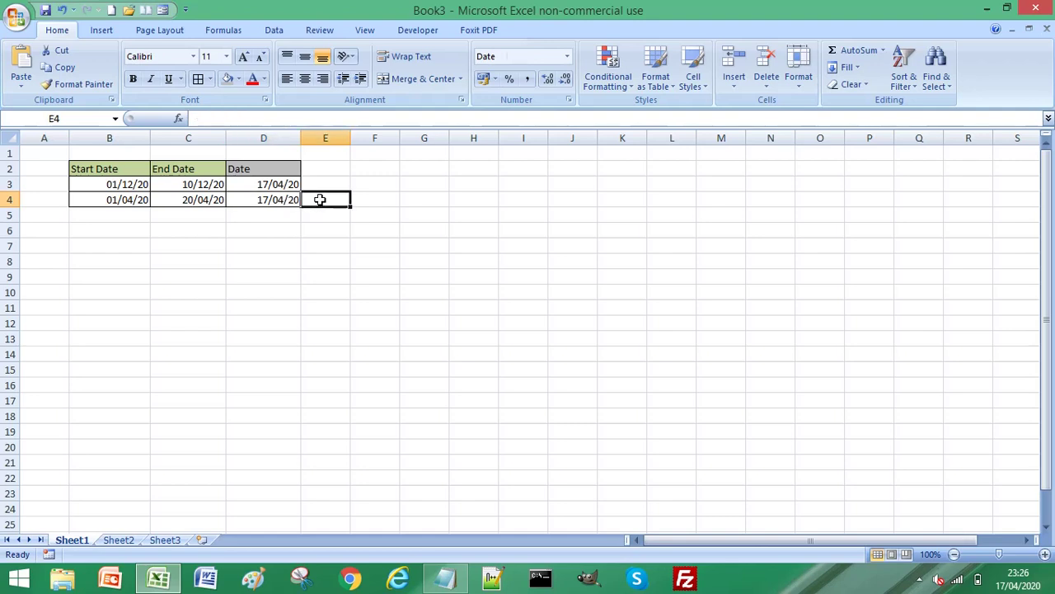
Start a new conditional formatting rule for cell D4 that uses a formula to determine which cells to format.
{"action": "left_click", "coordinate": [258, 201]}
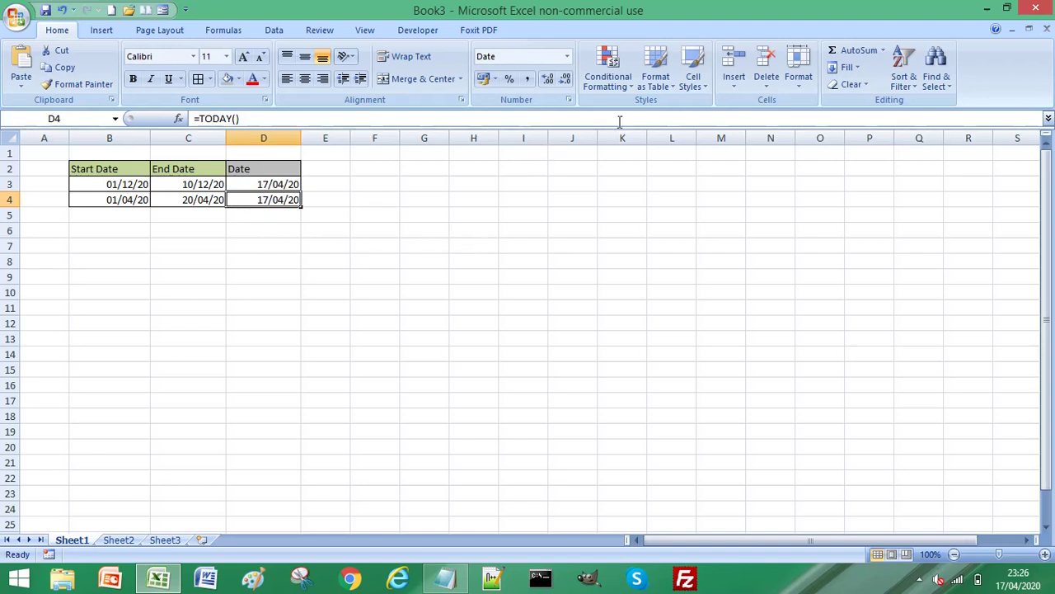
{"action": "left_click", "coordinate": [619, 86]}
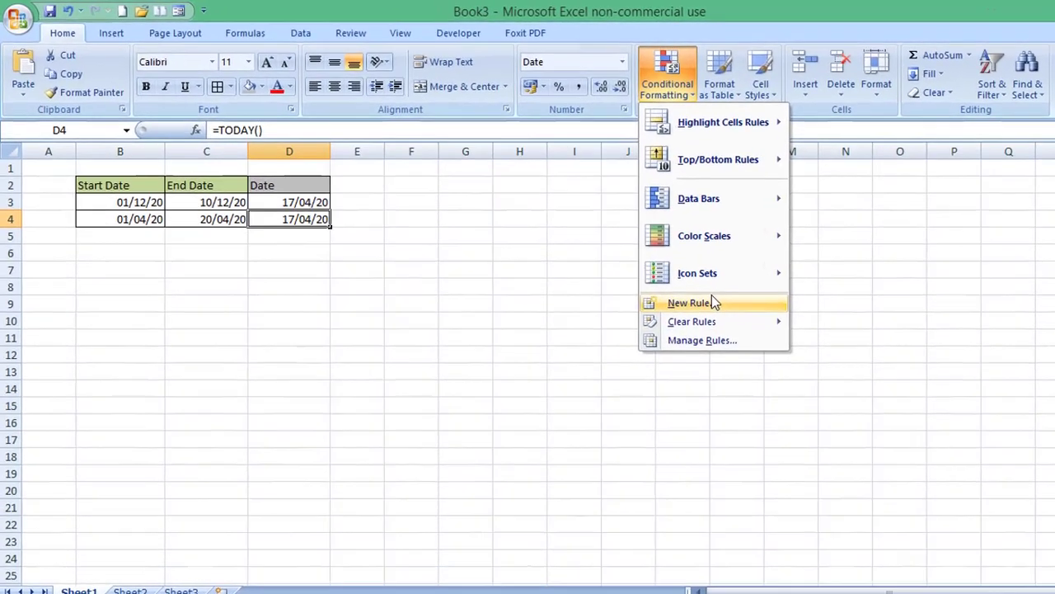
{"action": "left_click", "coordinate": [652, 277]}
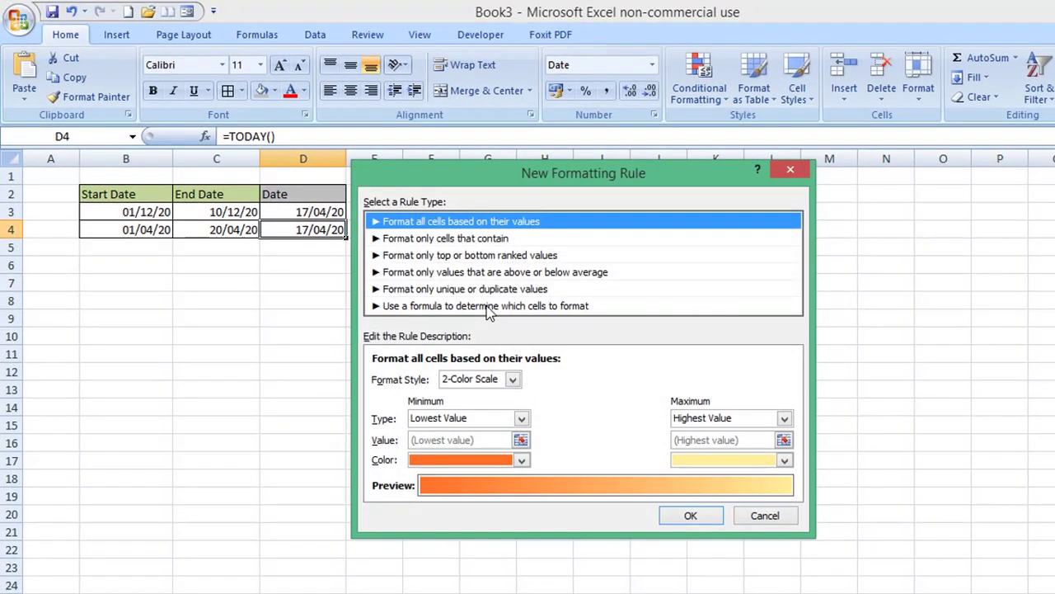
{"action": "left_click", "coordinate": [488, 306]}
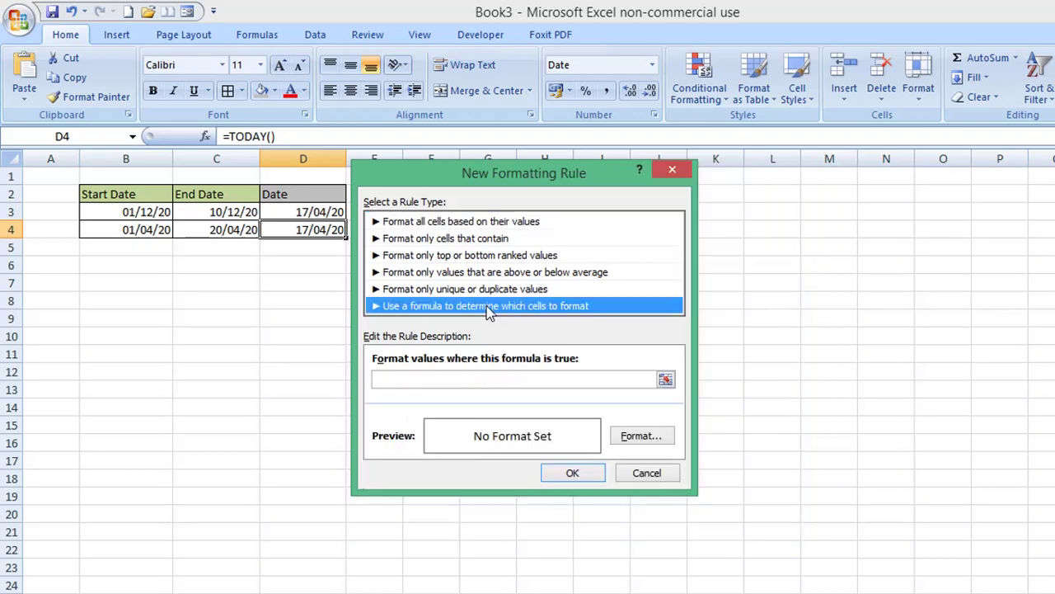
Enter the formula =AND(D4>=$B$4,D4<=$C$4) for the D4 formatting rule.
{"action": "left_click", "coordinate": [474, 378]}
{"action": "left_click_drag", "start_coordinate": [513, 178], "coordinate": [559, 207]}
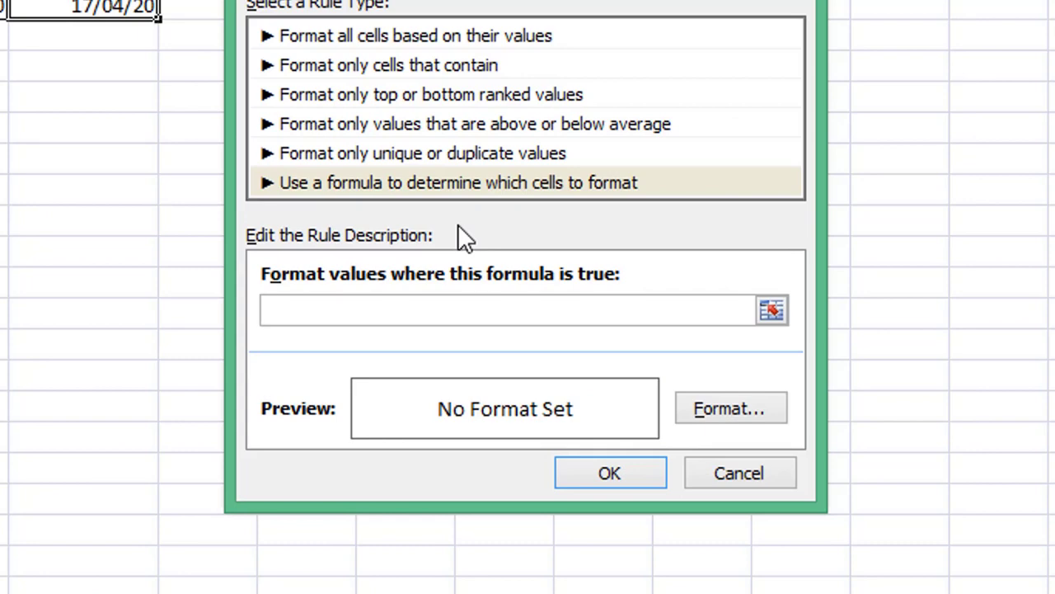
{"action": "type", "text": "=AND("}
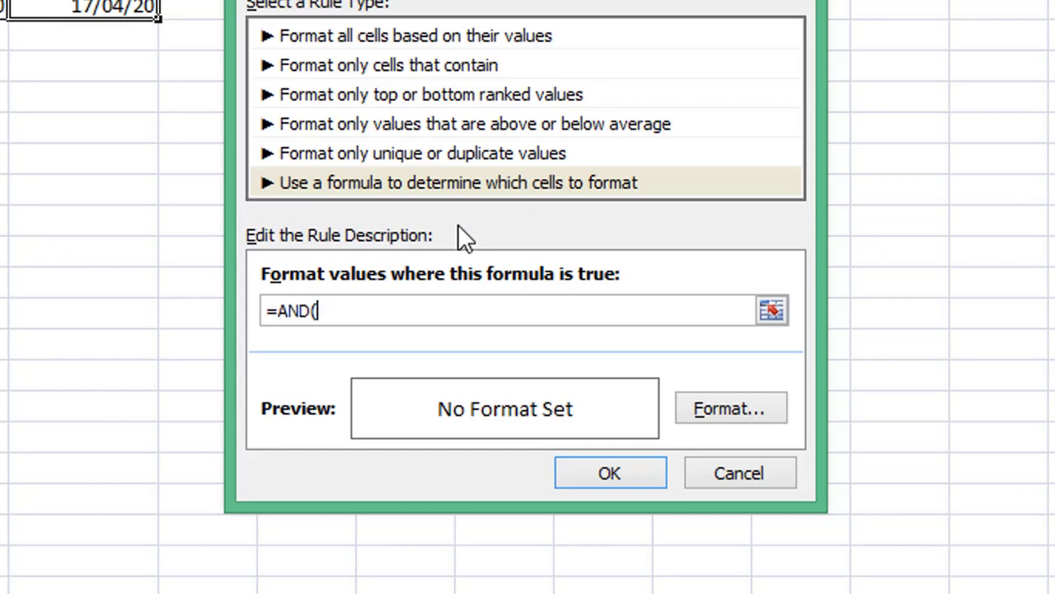
{"action": "type", "text": "D4>="}
{"action": "type", "text": "$"}
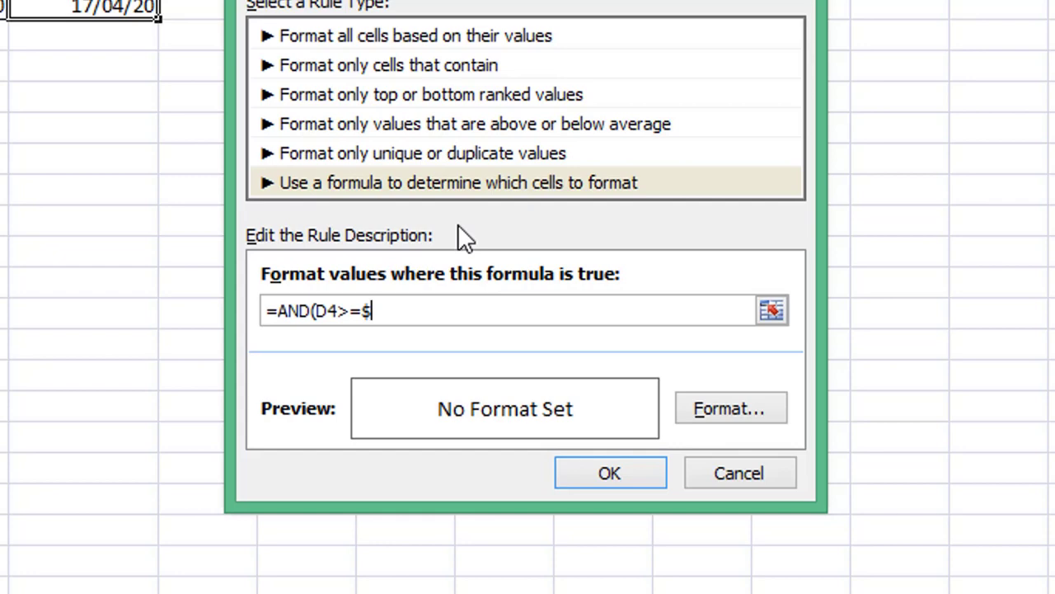
{"action": "type", "text": "B$4,"}
{"action": "type", "text": "D4"}
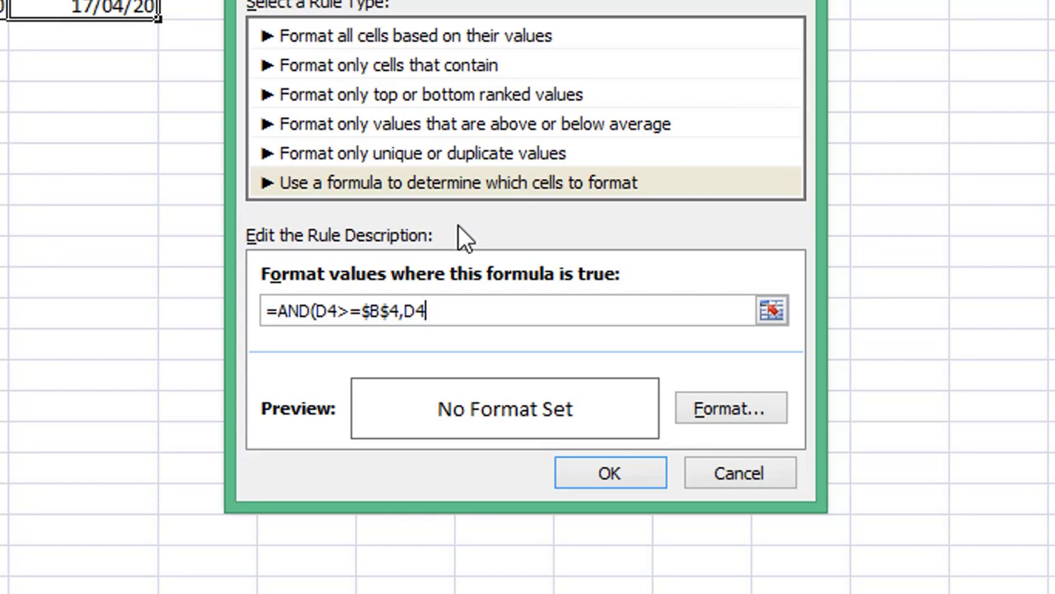
{"action": "type", "text": "<=$C$"}
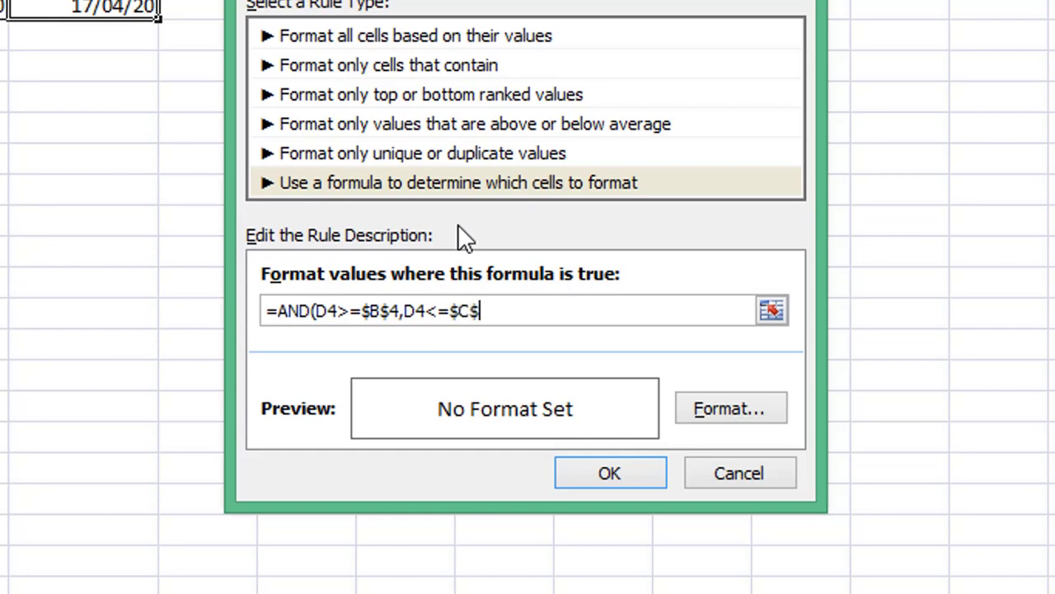
{"action": "type", "text": "4)"}
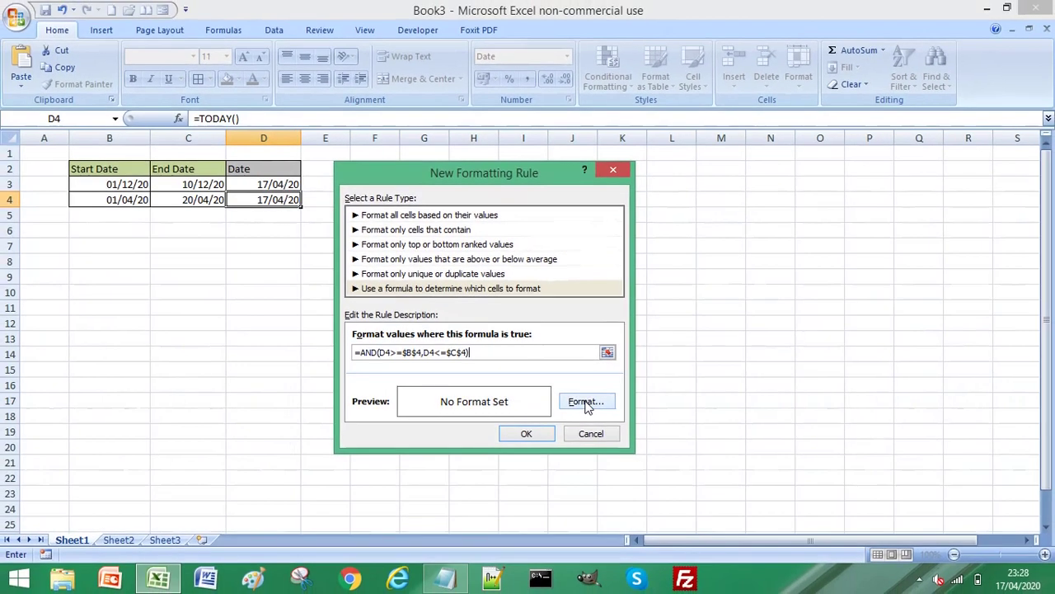
Give the D4 formatting rule a bold red font and apply the rule.
{"action": "left_click", "coordinate": [587, 404]}
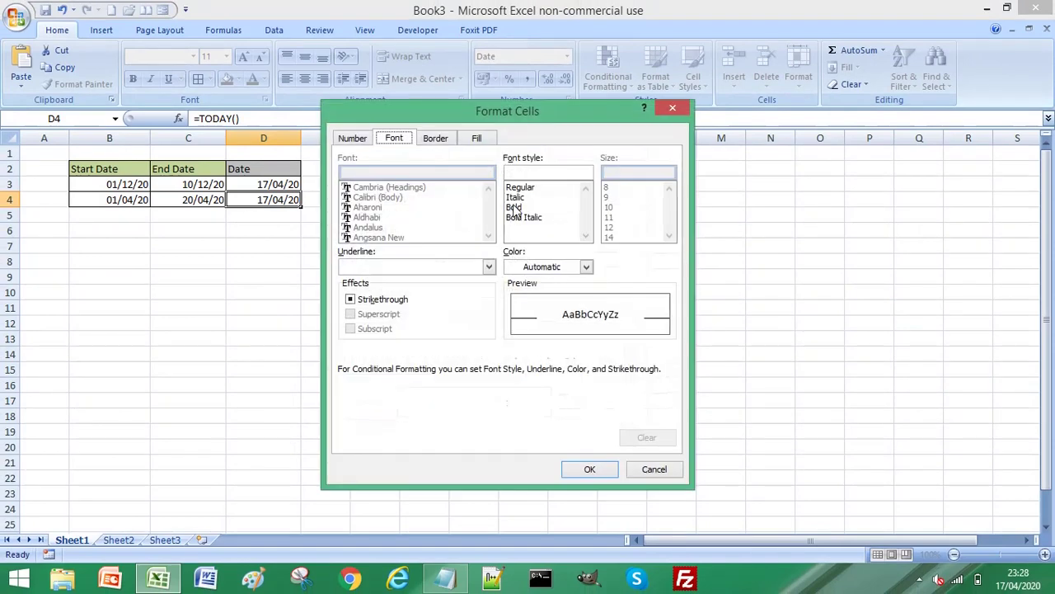
{"action": "left_click", "coordinate": [514, 207]}
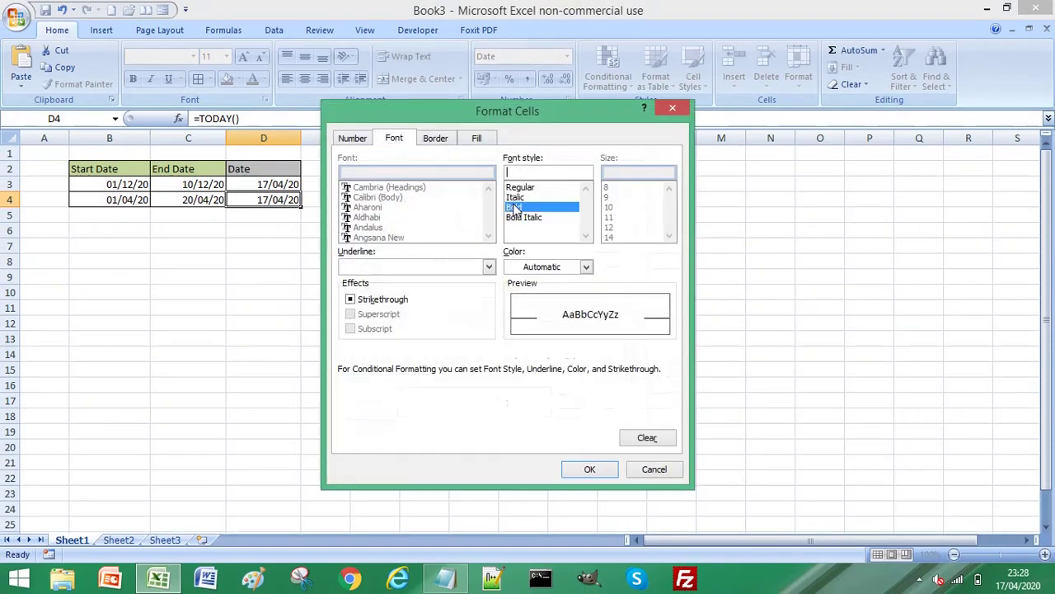
{"action": "left_click", "coordinate": [587, 268]}
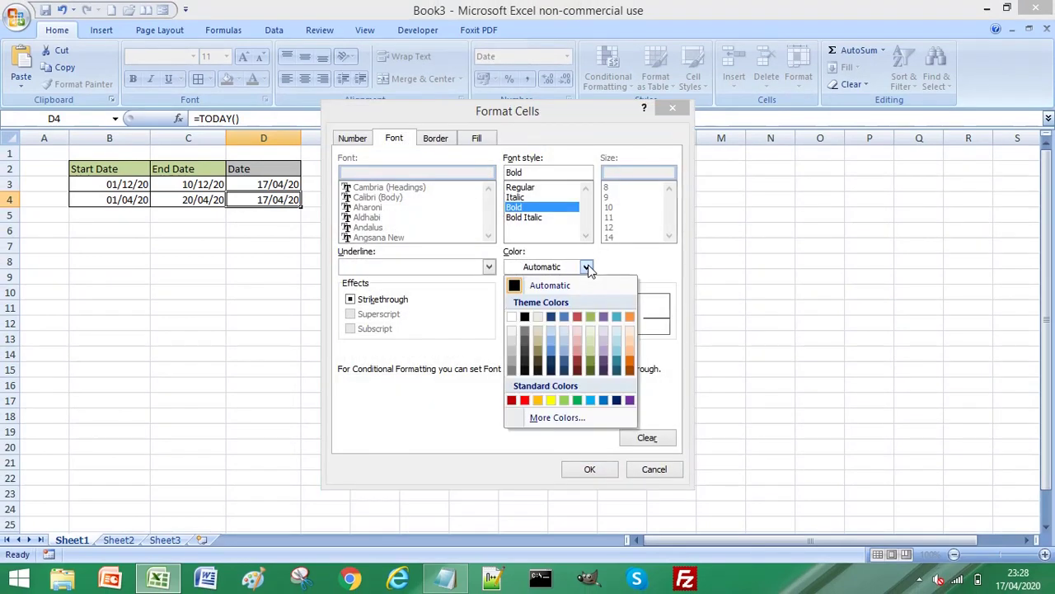
{"action": "left_click", "coordinate": [527, 401]}
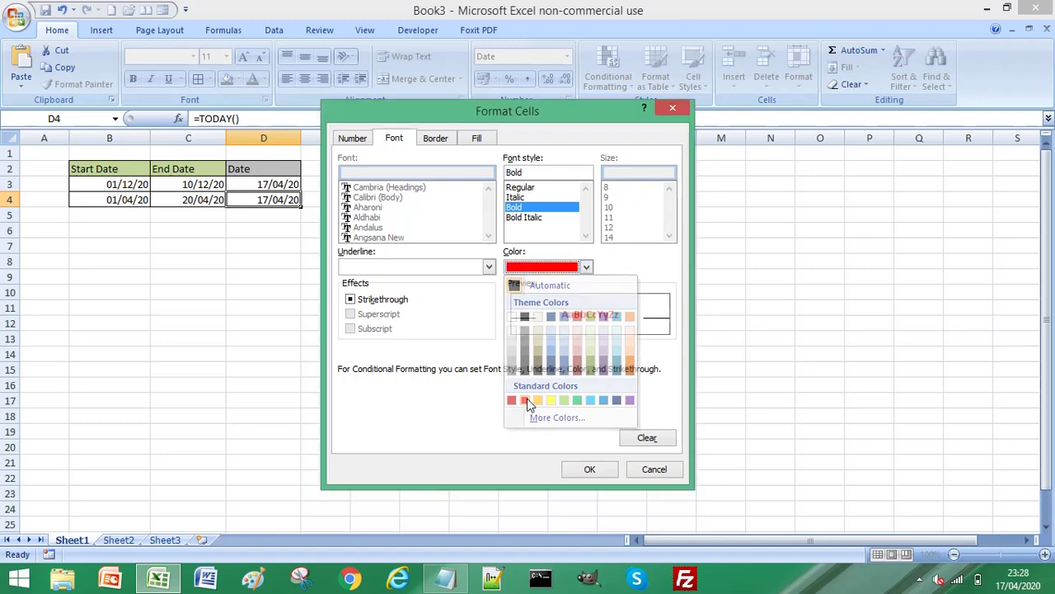
{"action": "left_click", "coordinate": [602, 470]}
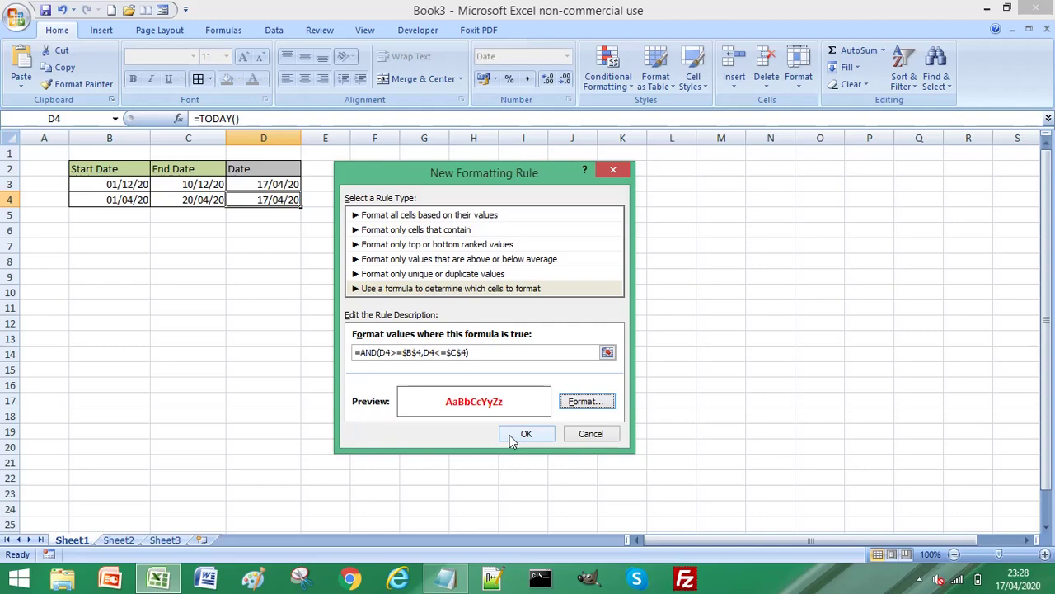
{"action": "left_click", "coordinate": [519, 436]}
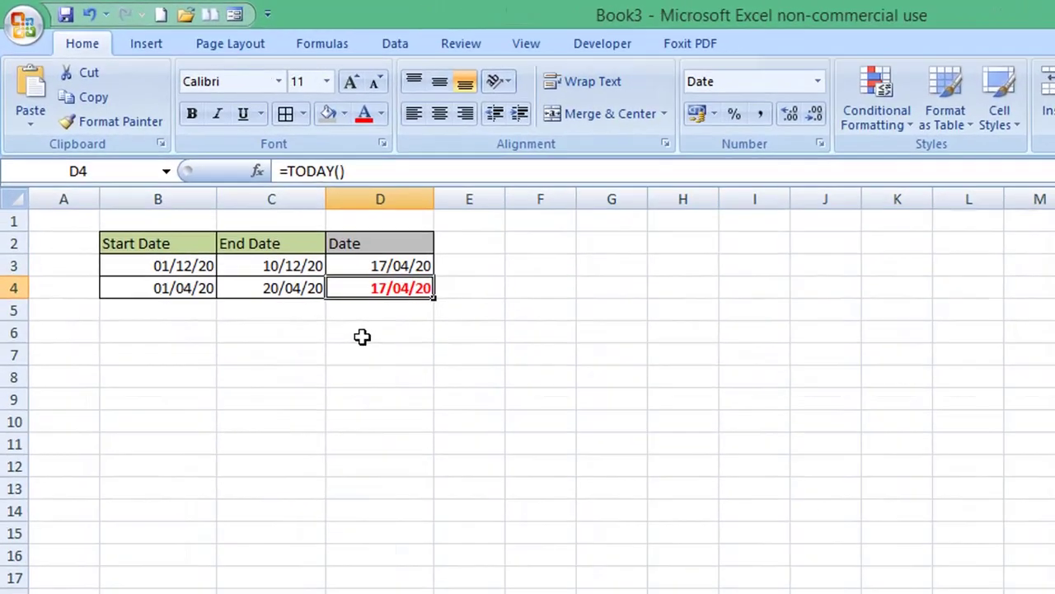
{"action": "left_click", "coordinate": [251, 234]}
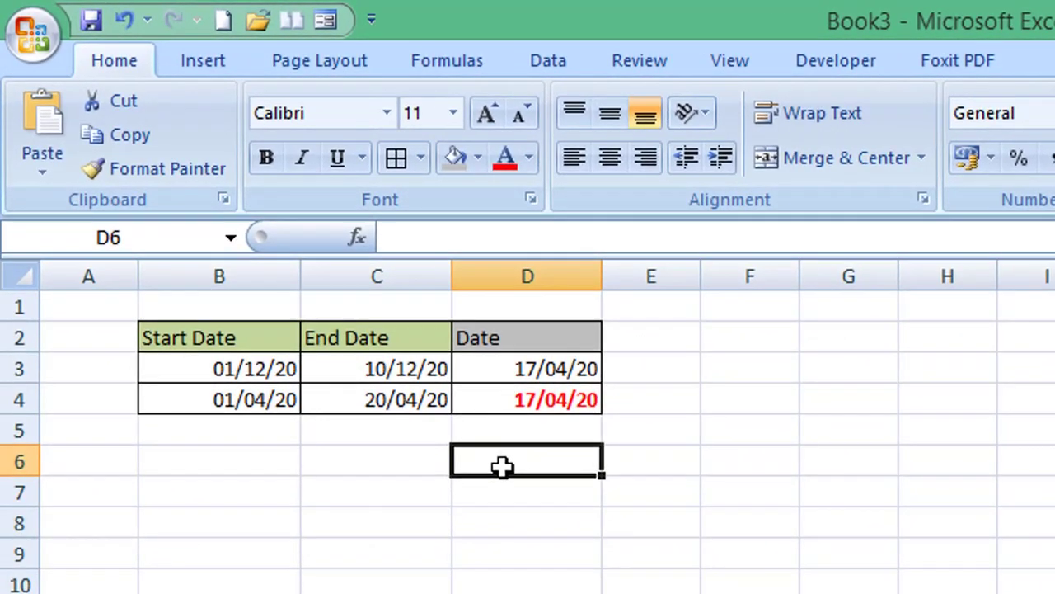
{"action": "left_click", "coordinate": [644, 466]}
{"action": "left_click", "coordinate": [366, 467]}
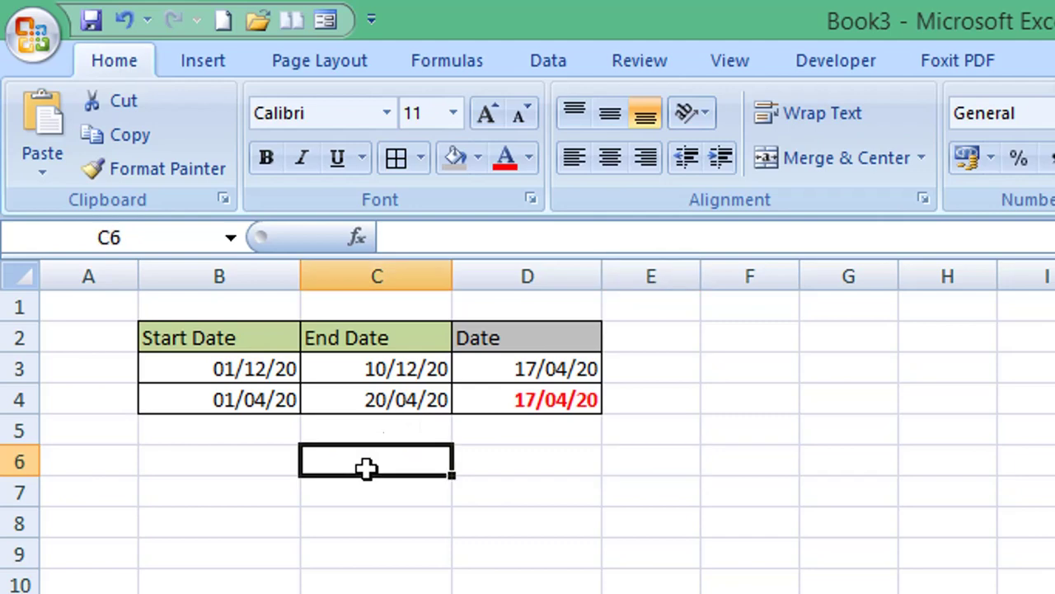
Test the D4 rule by changing the row 4 start date in B4 to 01/12/20.
{"action": "left_click", "coordinate": [197, 400]}
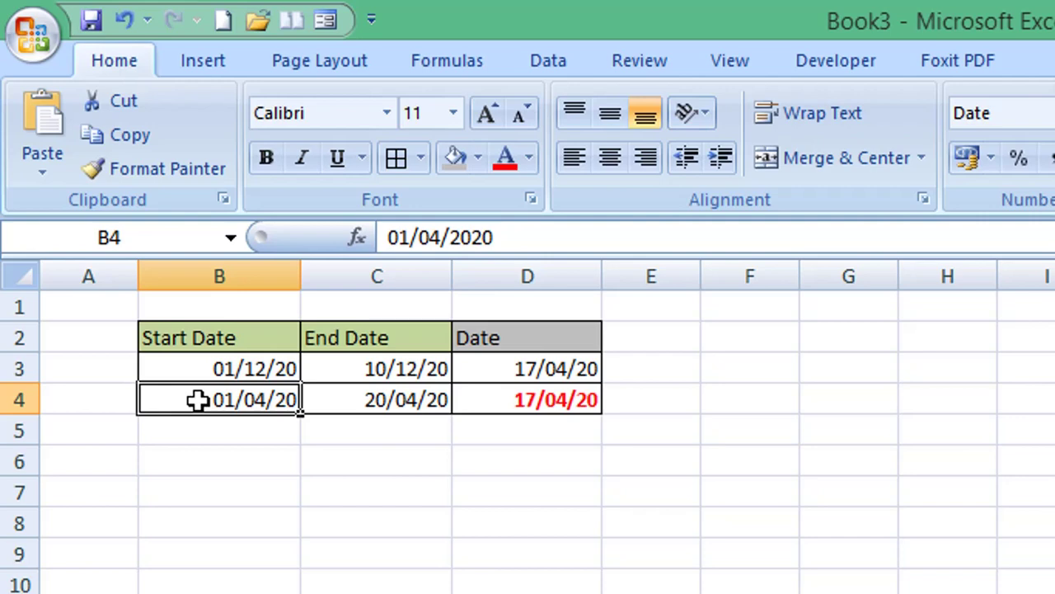
{"action": "type", "text": "01/"}
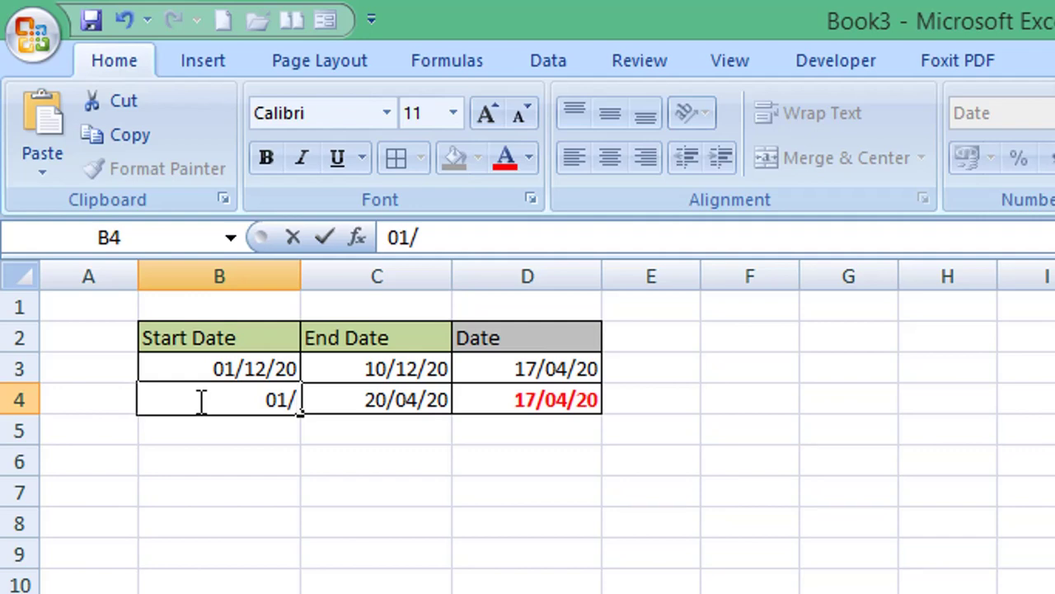
{"action": "type", "text": "12/20"}
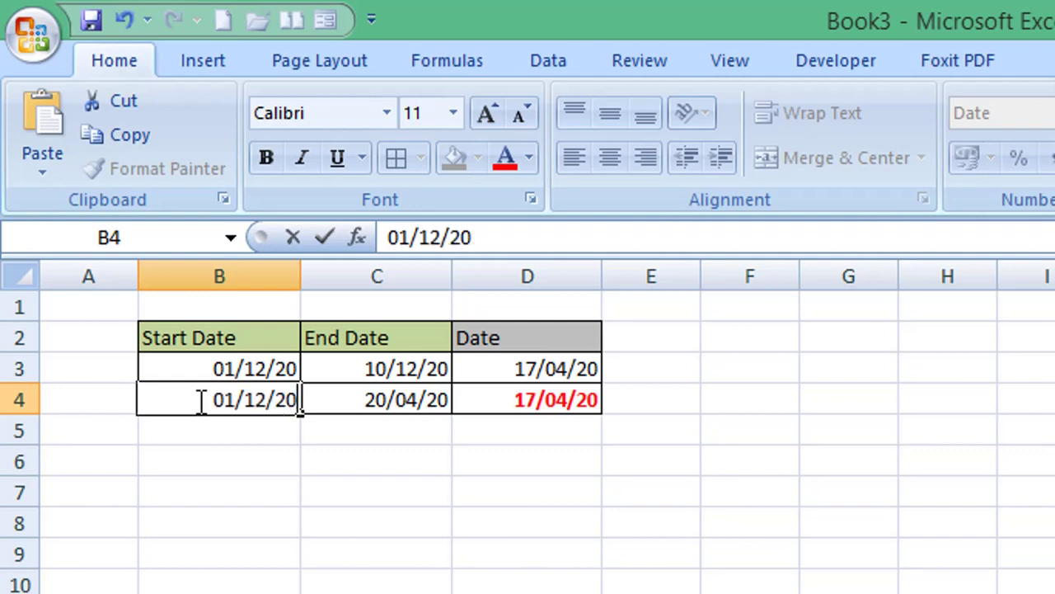
{"action": "key", "text": "Return"}
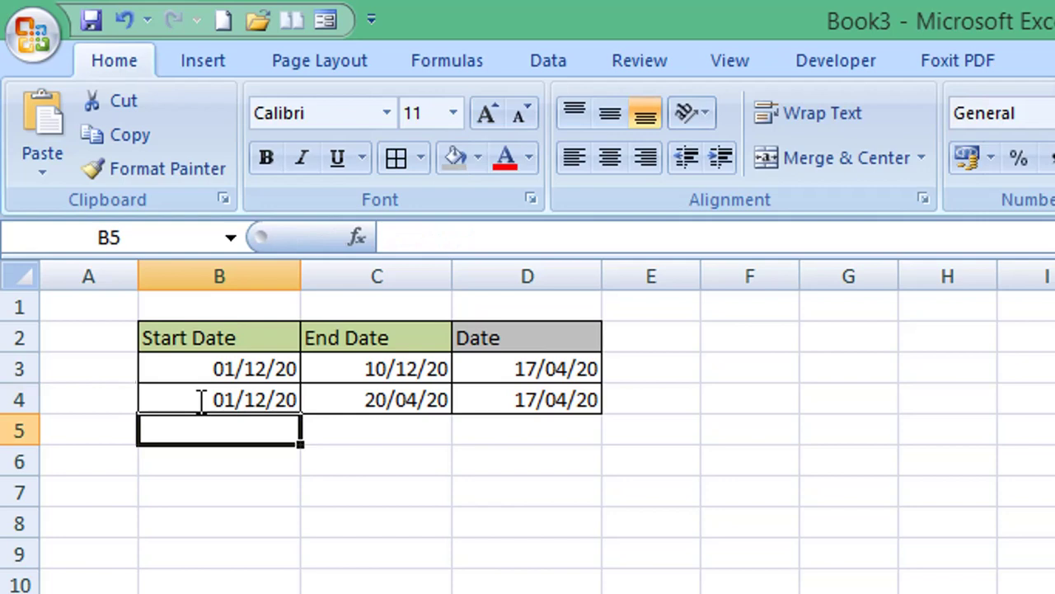
Change the row 4 end date in C4 to 10/12/20.
{"action": "left_click", "coordinate": [201, 402]}
{"action": "key", "text": "Right"}
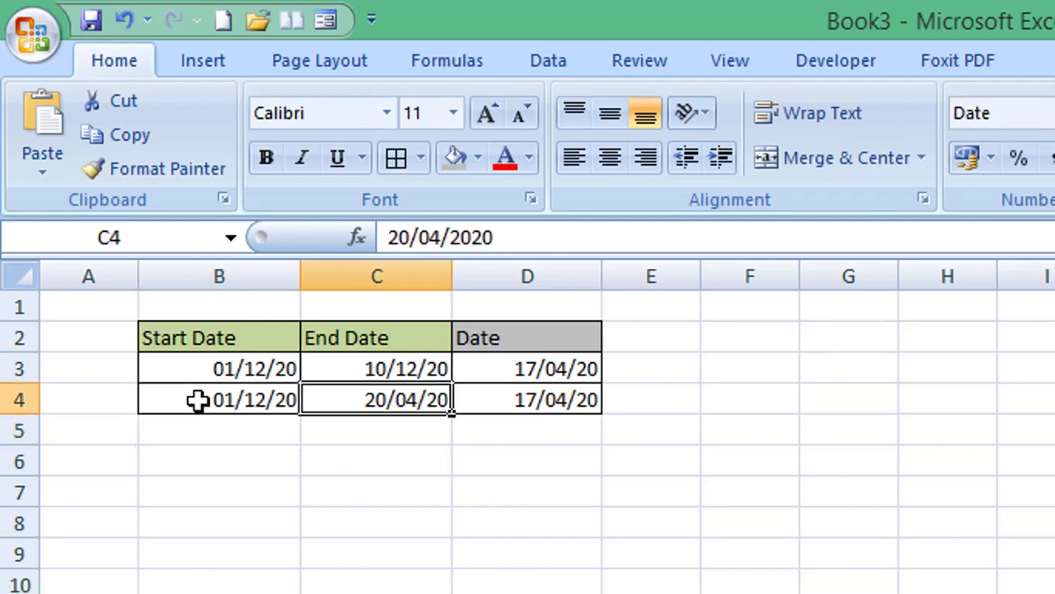
{"action": "type", "text": "10"}
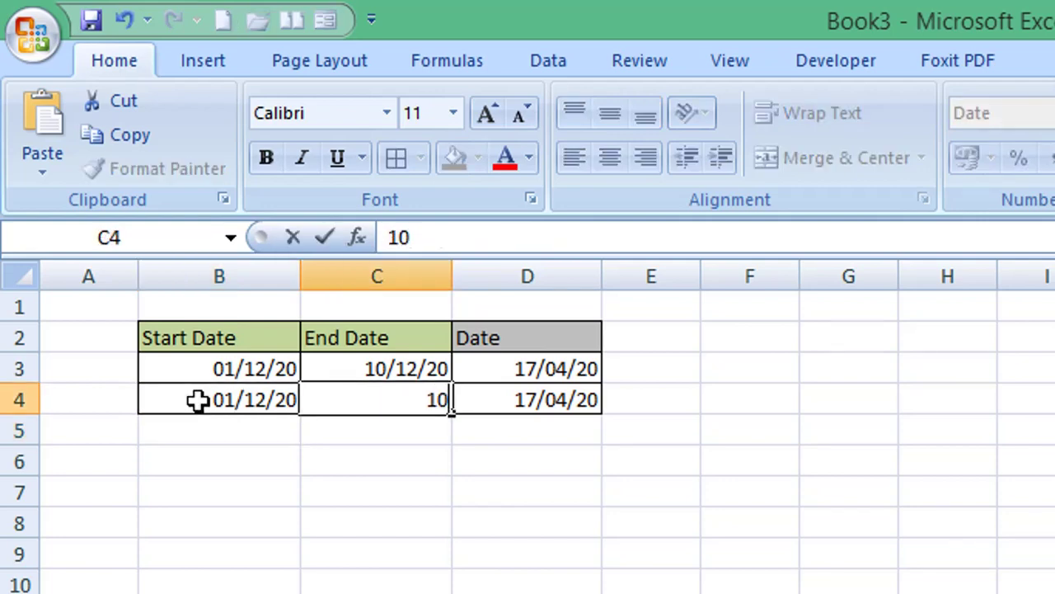
{"action": "type", "text": "/12/1"}
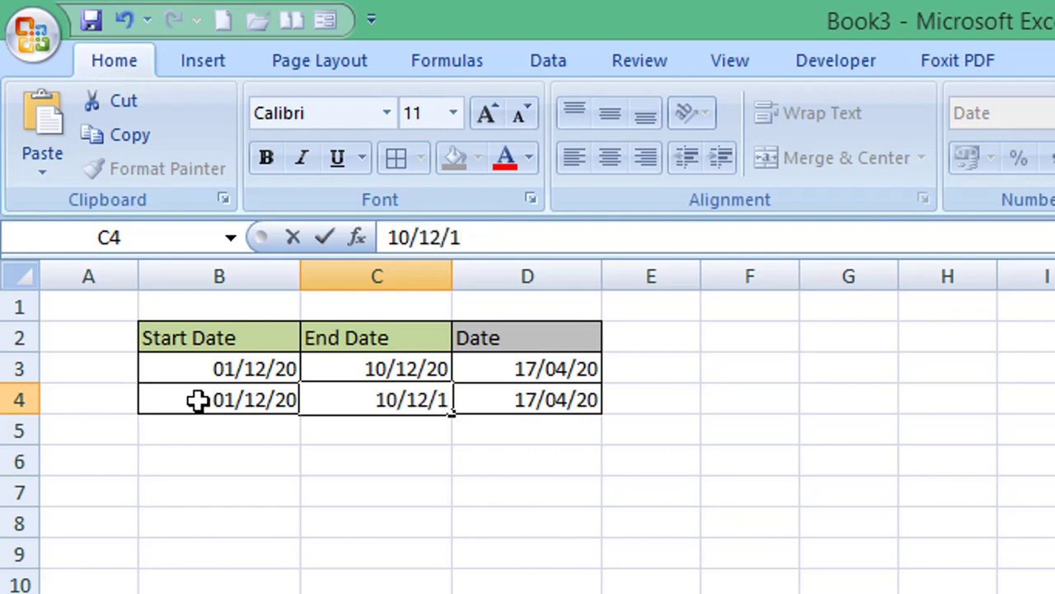
{"action": "key", "text": "BackSpace"}
{"action": "type", "text": "20"}
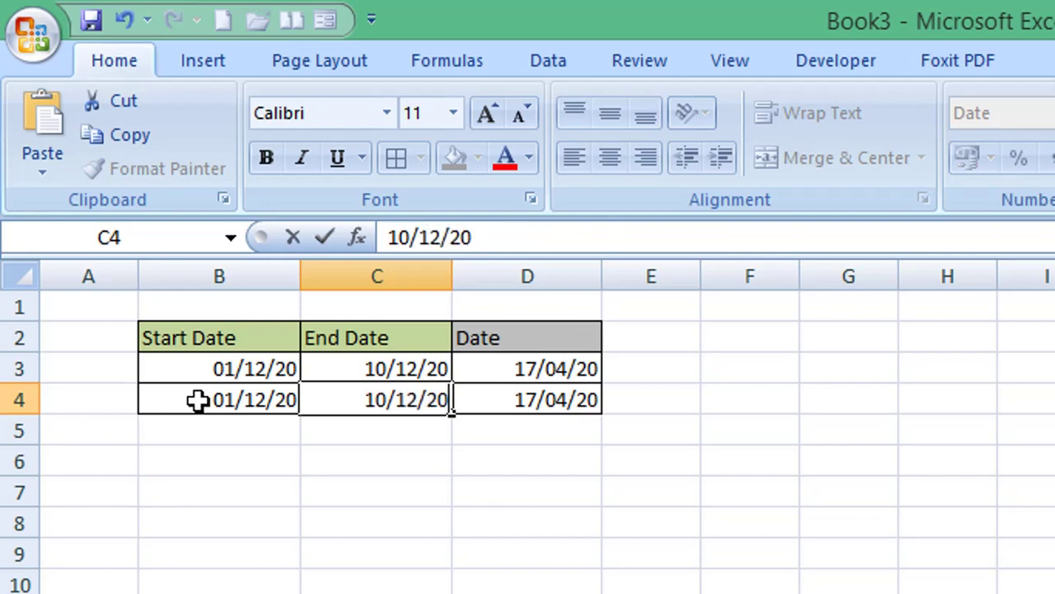
{"action": "key", "text": "Return"}
{"action": "left_click", "coordinate": [502, 450]}
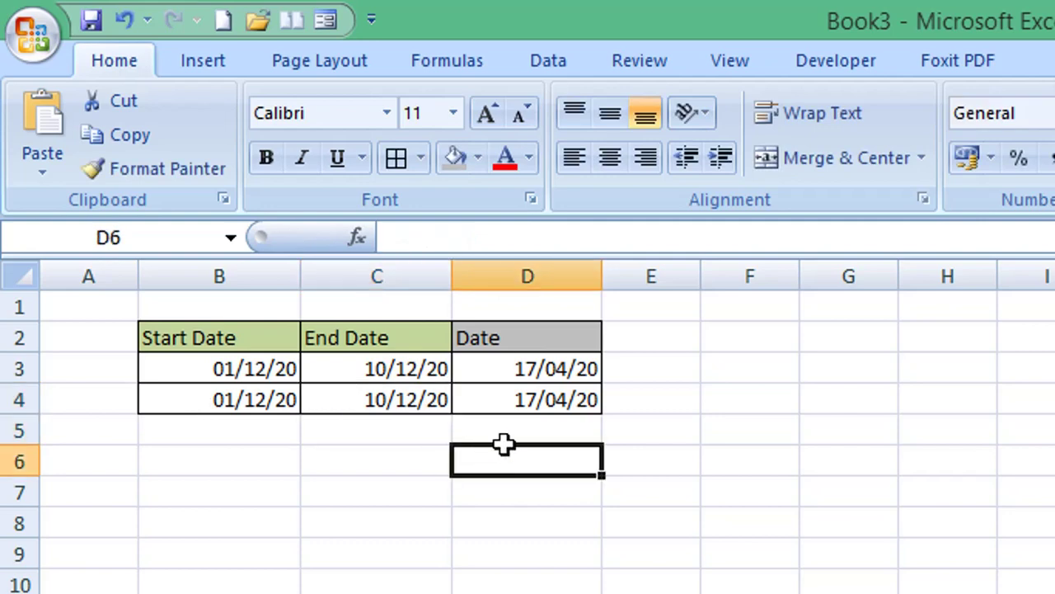
Check the date cell D4 and set the row 4 start date in B4 to 01/04/20.
{"action": "left_click", "coordinate": [546, 392]}
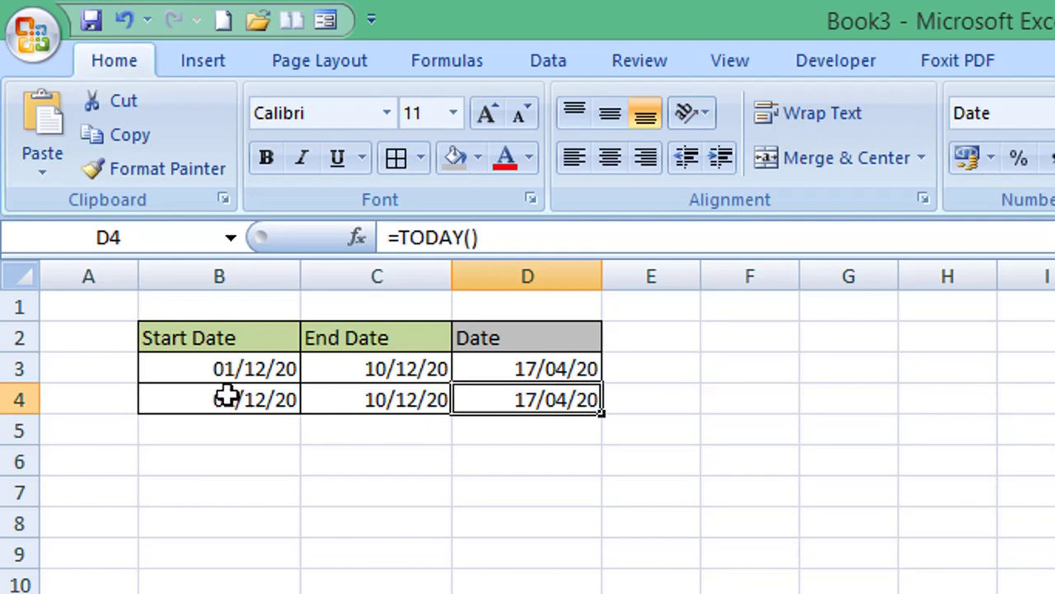
{"action": "left_click", "coordinate": [225, 480]}
{"action": "left_click", "coordinate": [224, 400]}
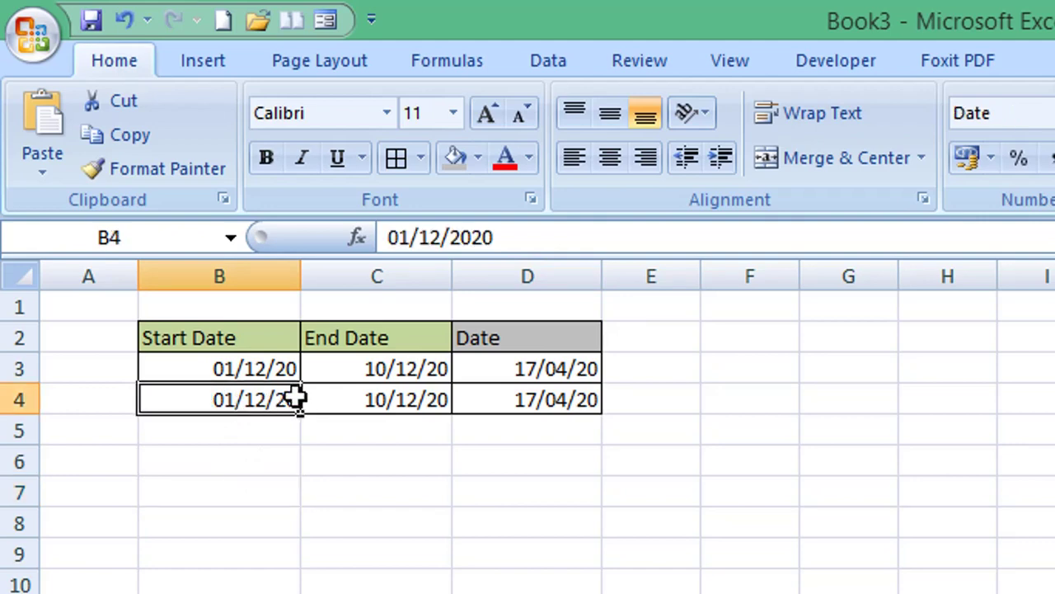
{"action": "type", "text": "01"}
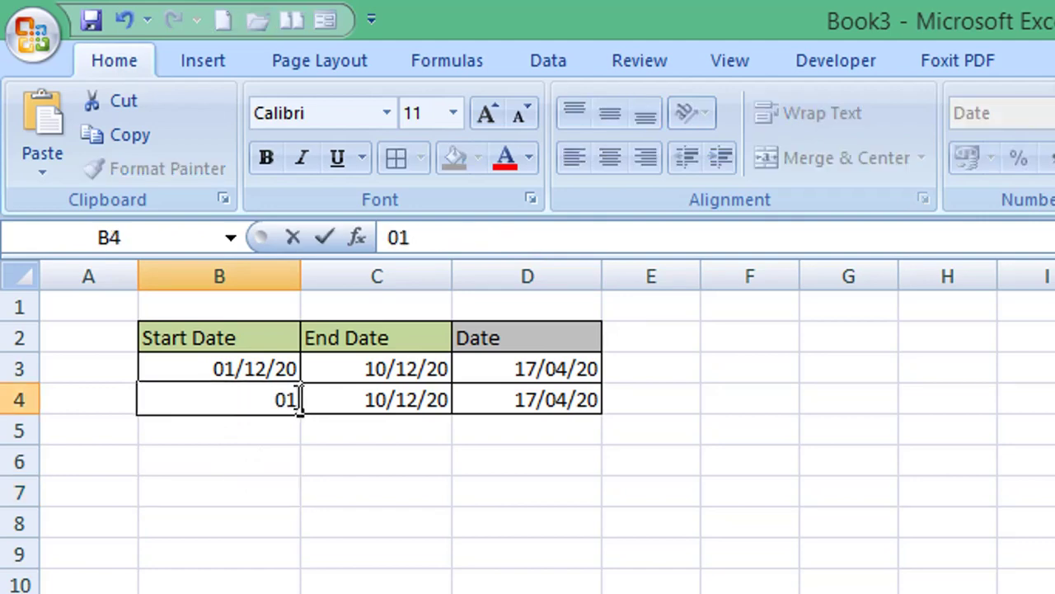
{"action": "type", "text": "/04"}
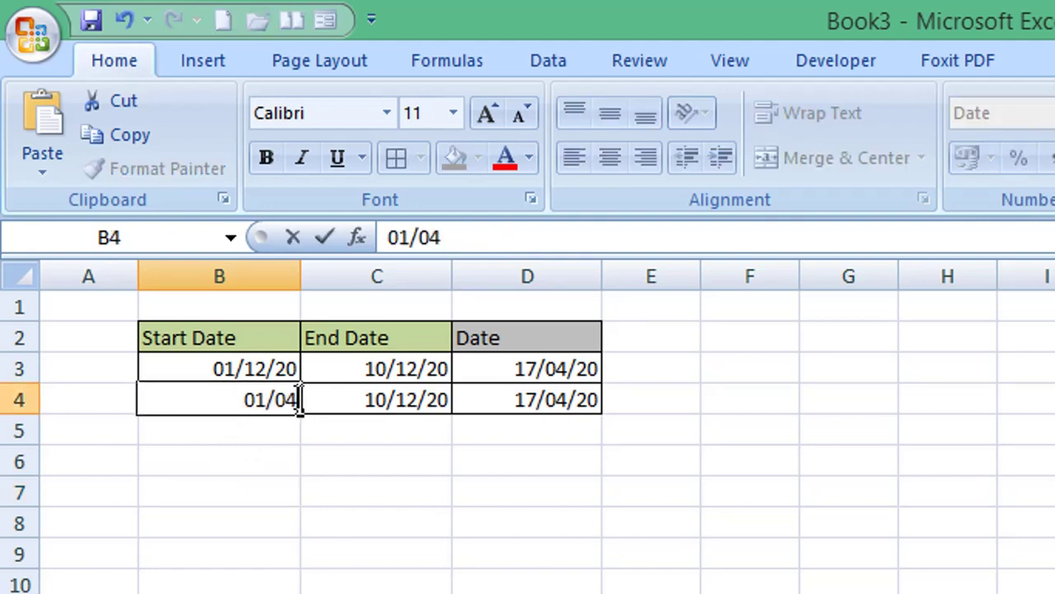
{"action": "type", "text": "/20"}
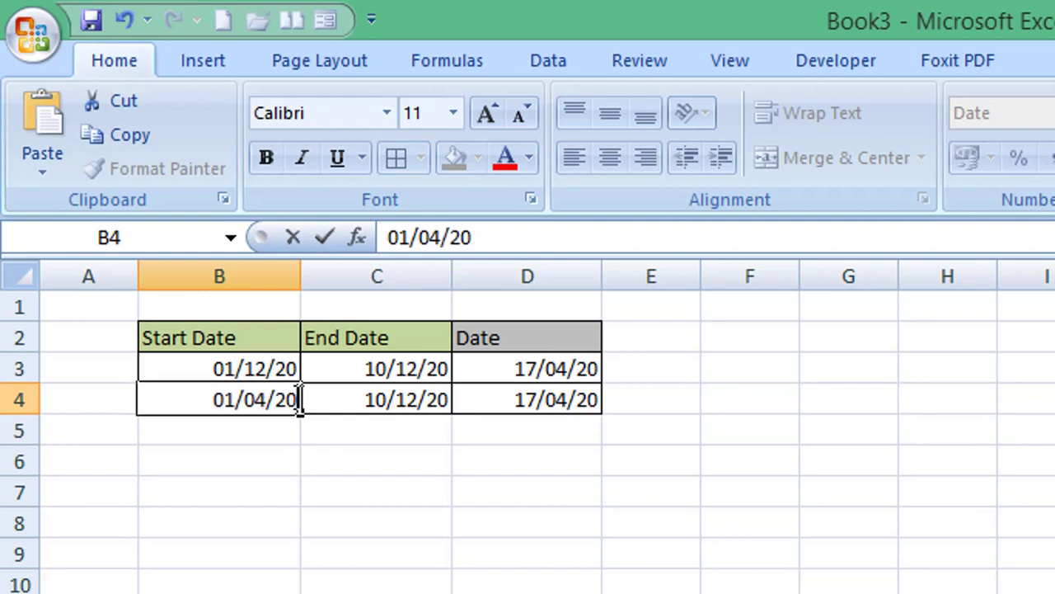
{"action": "key", "text": "Return"}
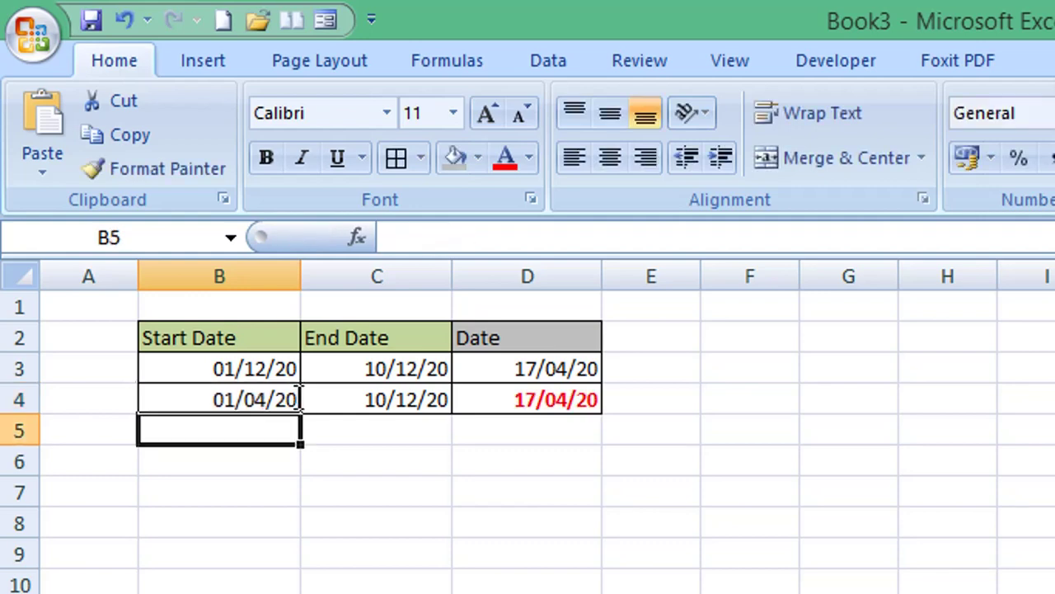
Set the row 4 end date in C4 to 20/04/20.
{"action": "left_click", "coordinate": [304, 400]}
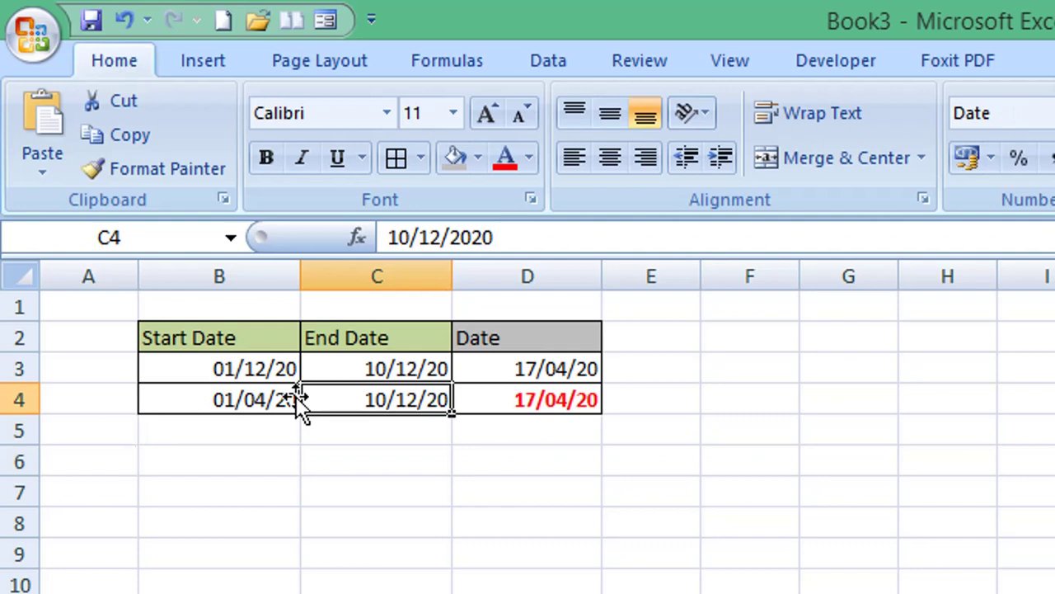
{"action": "type", "text": "20"}
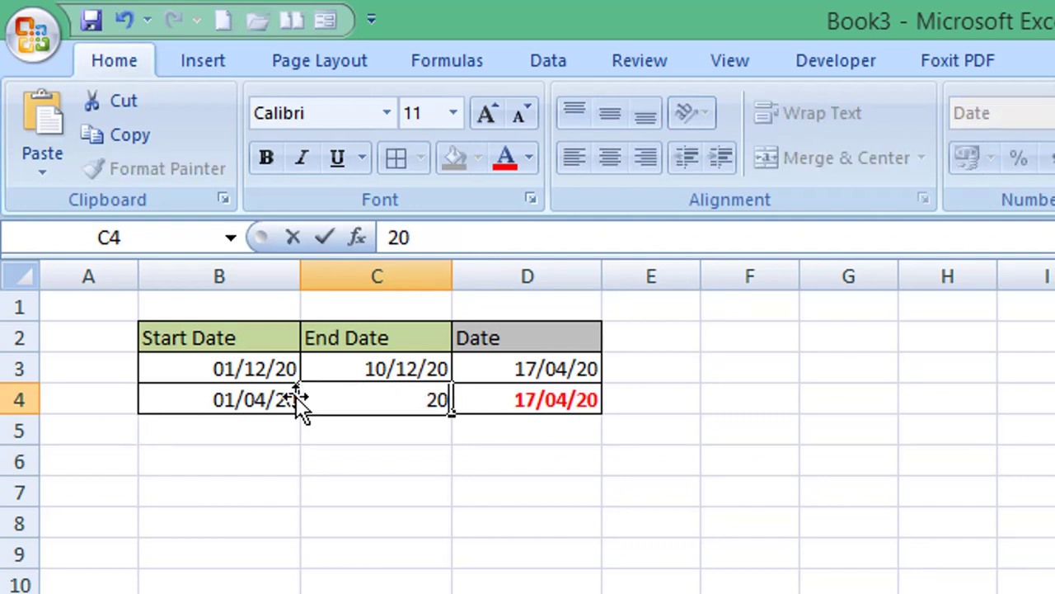
{"action": "type", "text": "/0"}
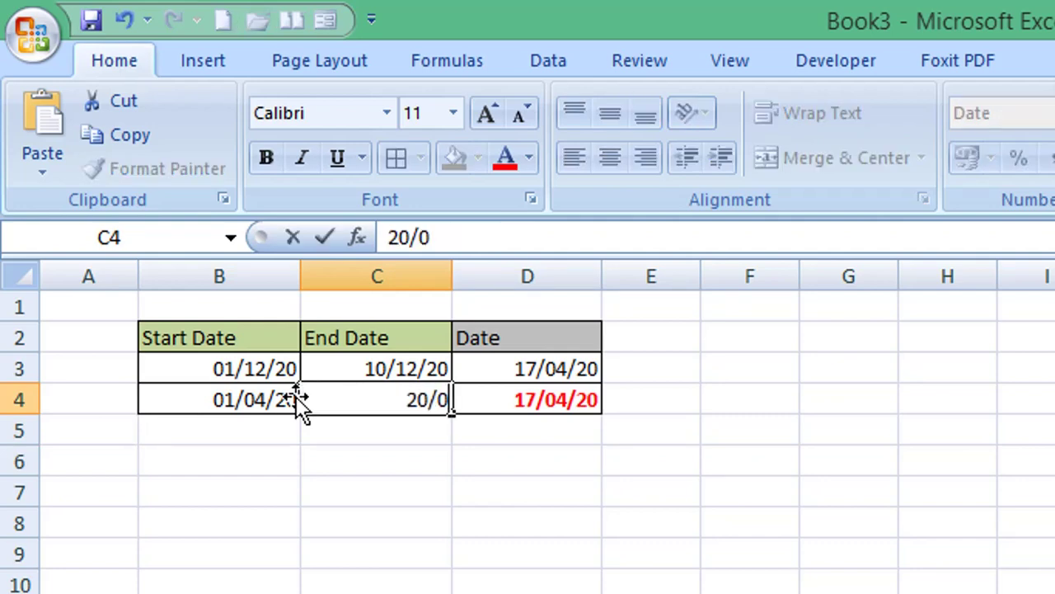
{"action": "type", "text": "4/20"}
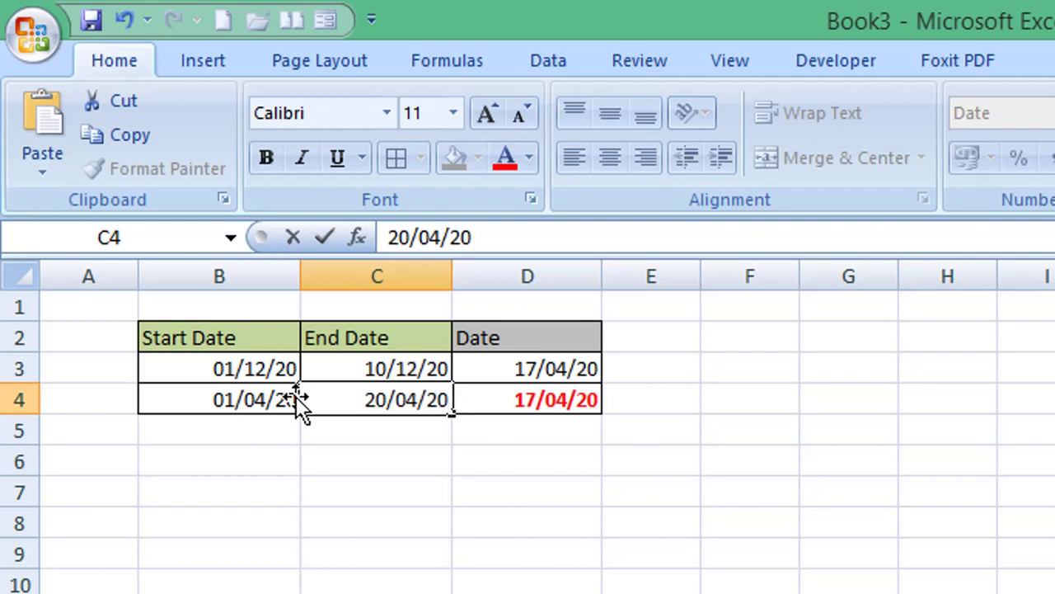
{"action": "key", "text": "Return"}
{"action": "key", "text": "Return"}
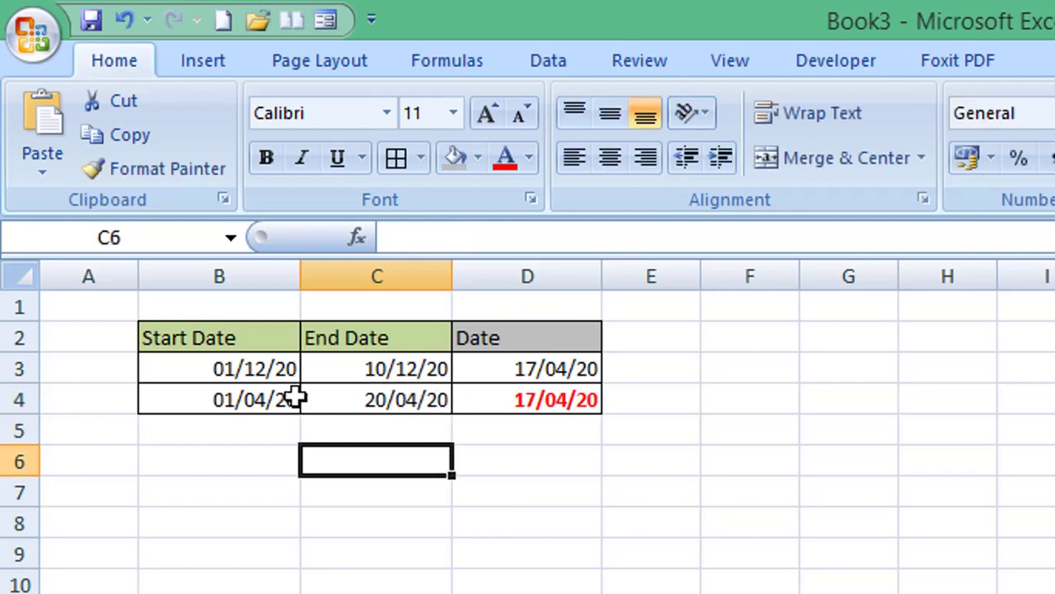
{"action": "key", "text": "Right"}
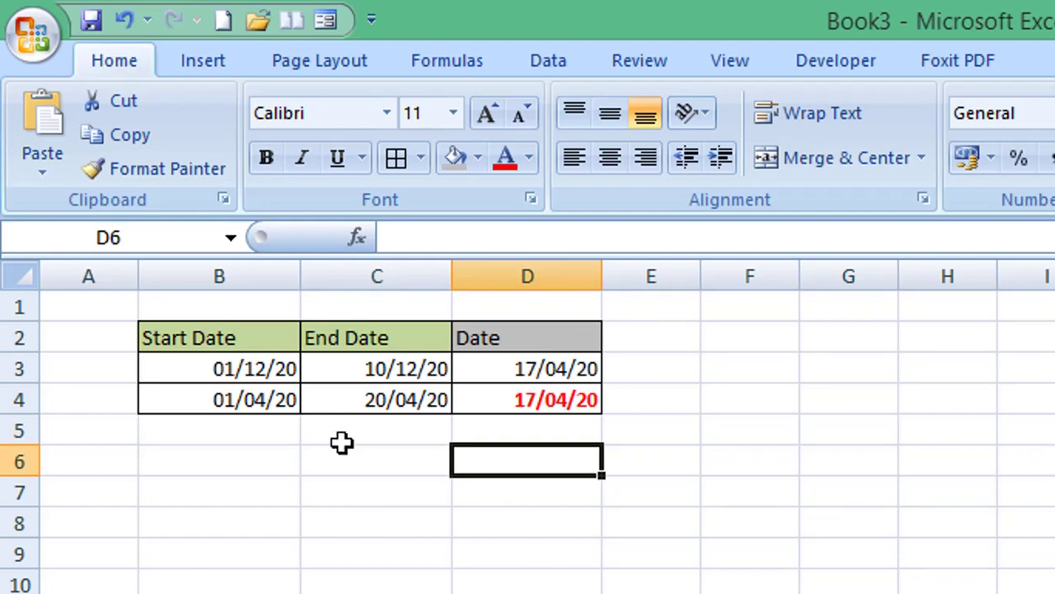
{"action": "left_click", "coordinate": [227, 458]}
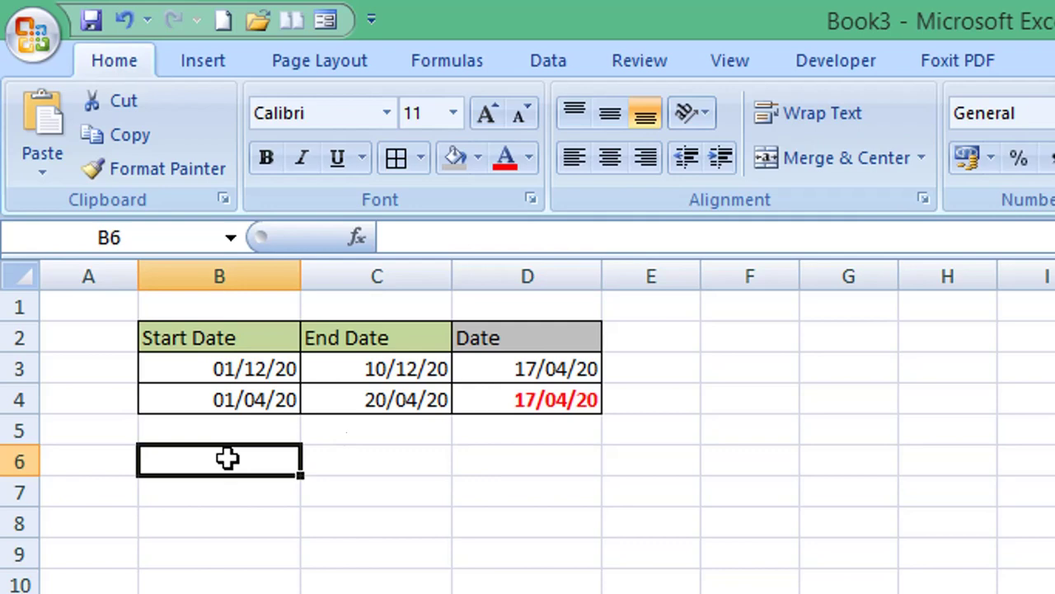